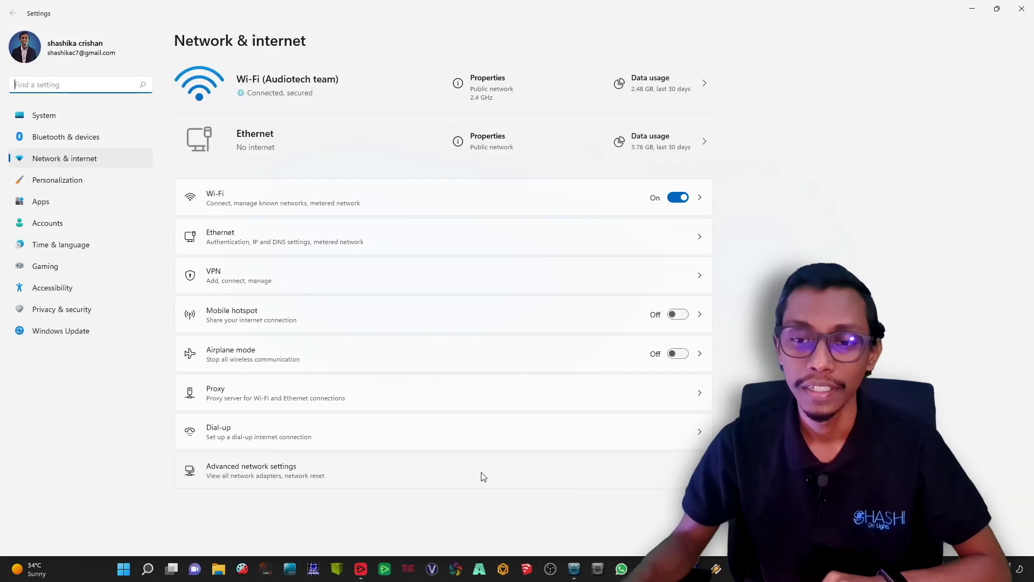
- Open the Ethernet adapter's properties from the Network Connections list
{"action": "left_click", "coordinate": [484, 476]}
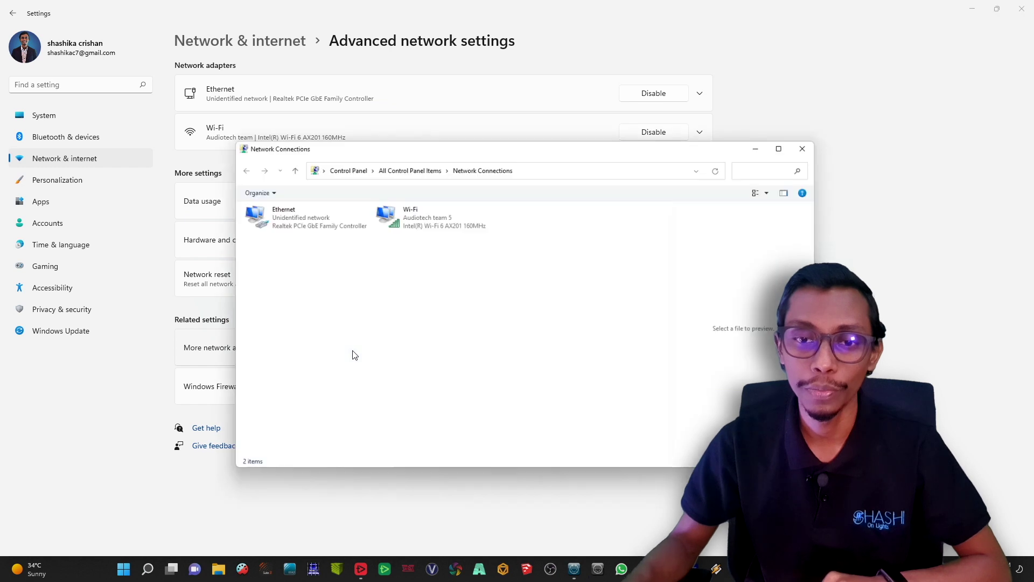
{"action": "left_click", "coordinate": [1017, 9]}
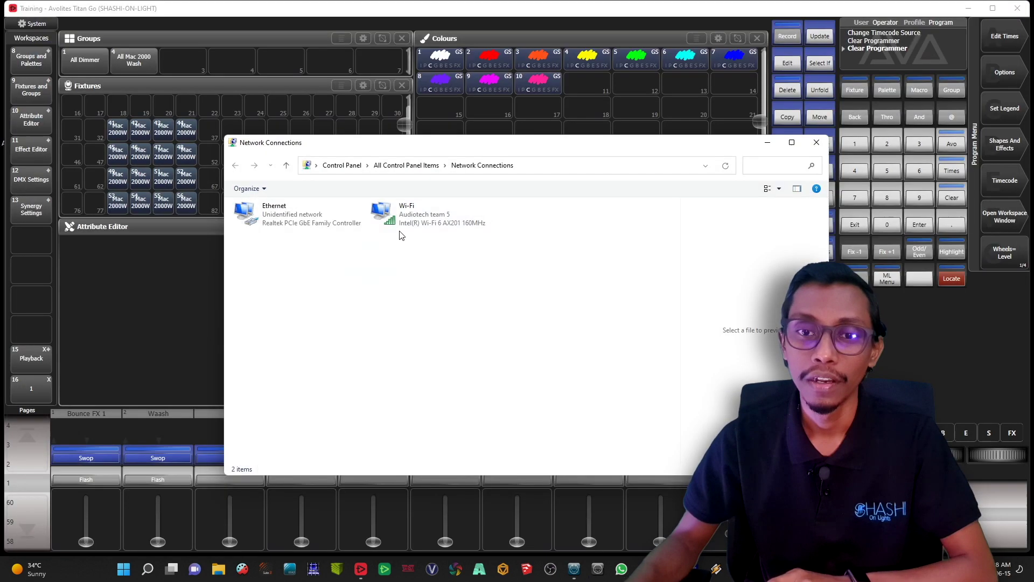
{"action": "left_click", "coordinate": [307, 216]}
{"action": "right_click", "coordinate": [307, 216]}
{"action": "left_click", "coordinate": [508, 403]}
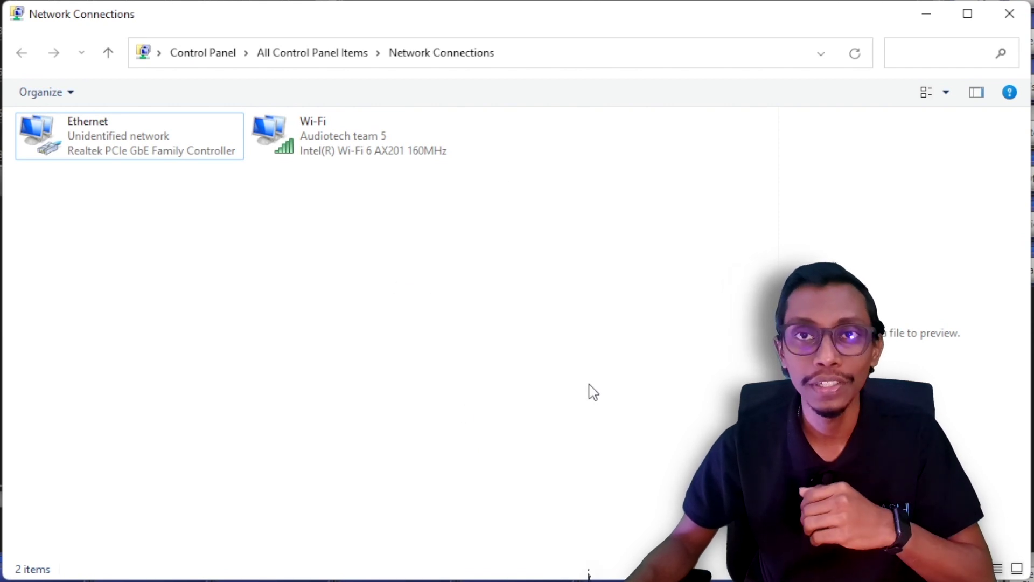
{"action": "right_click", "coordinate": [183, 152]}
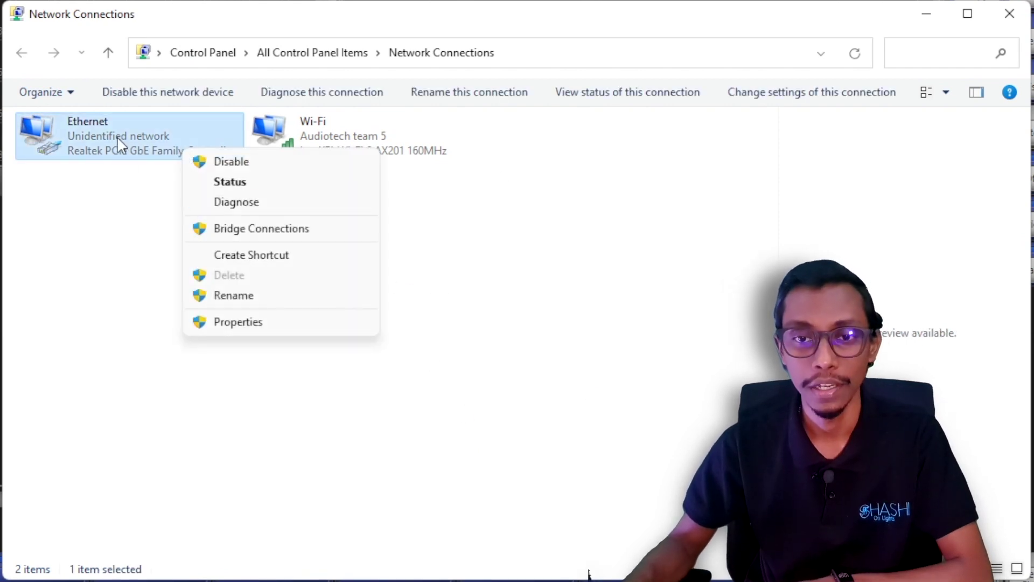
{"action": "left_click", "coordinate": [111, 148]}
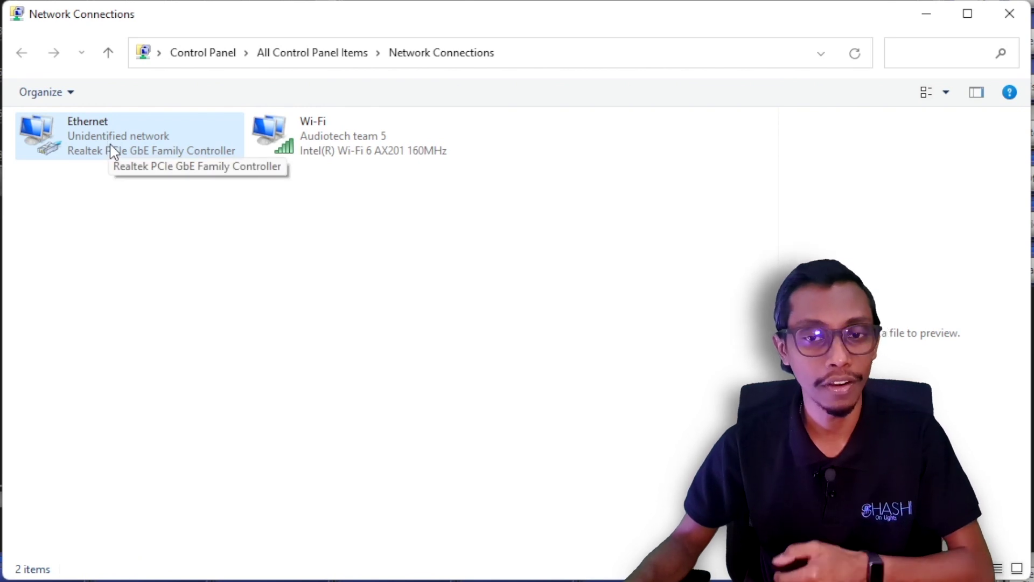
{"action": "right_click", "coordinate": [112, 157]}
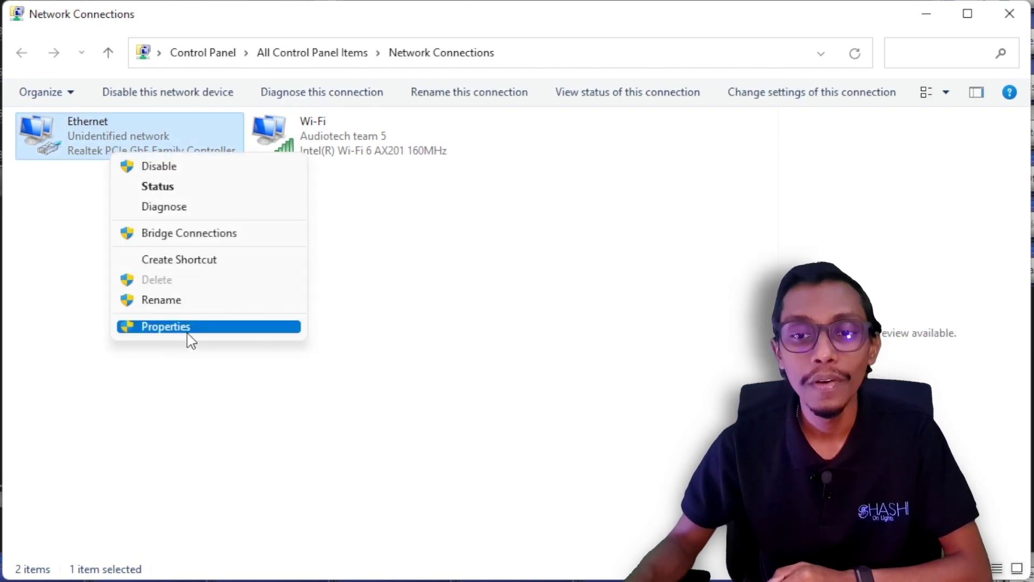
{"action": "left_click", "coordinate": [190, 328]}
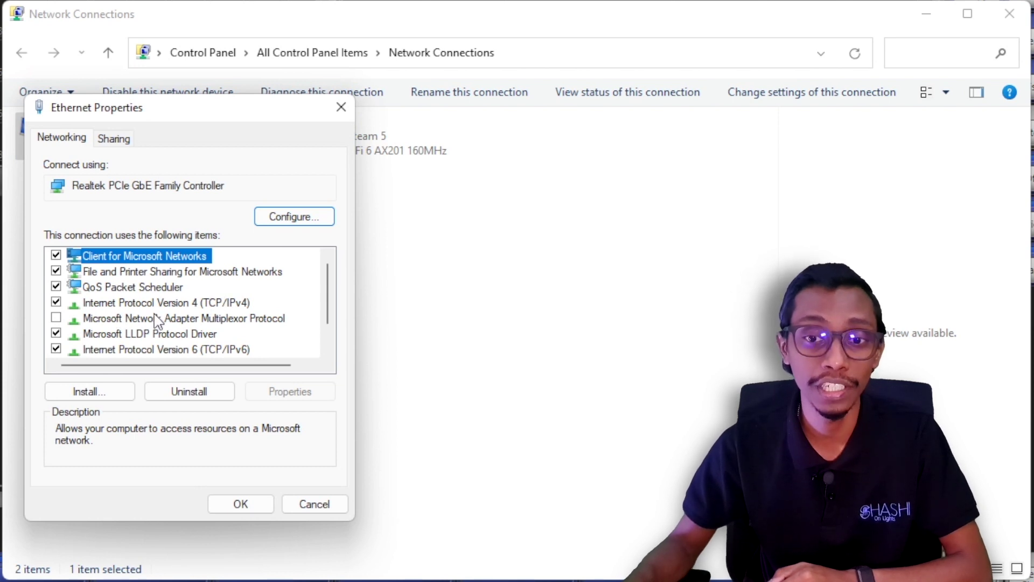
- Check that IPv4 is 192.168.8.201 with mask 255.255.255.0, then close both dialogs
{"action": "left_click", "coordinate": [168, 306]}
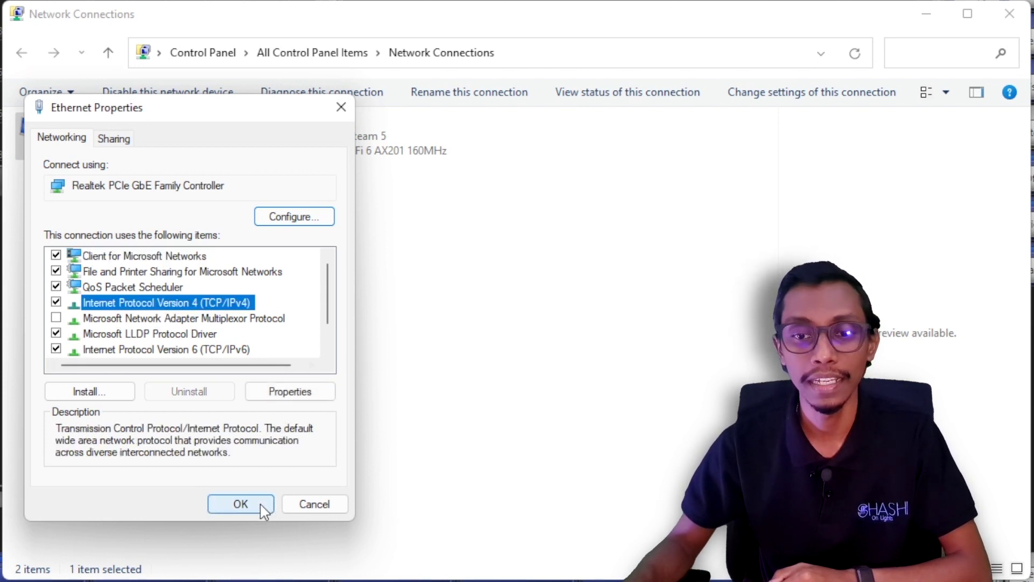
{"action": "left_click", "coordinate": [317, 397]}
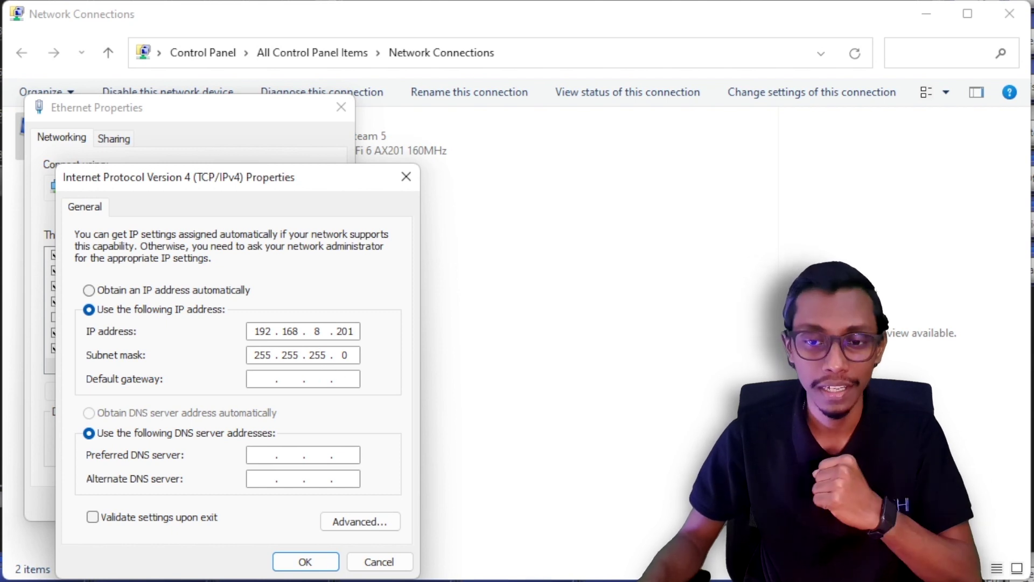
{"action": "left_click", "coordinate": [304, 560]}
{"action": "left_click", "coordinate": [255, 505]}
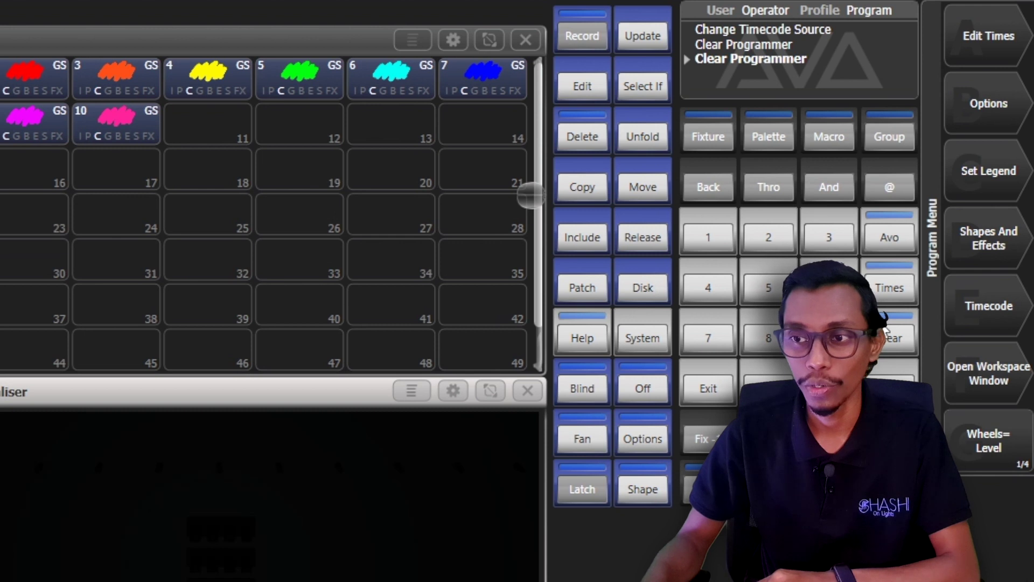
- Clear the programmer and open System > Network Settings to list the Wi-Fi and Ethernet interfaces
{"action": "left_click", "coordinate": [891, 337]}
{"action": "left_click", "coordinate": [711, 393]}
{"action": "left_click", "coordinate": [652, 344]}
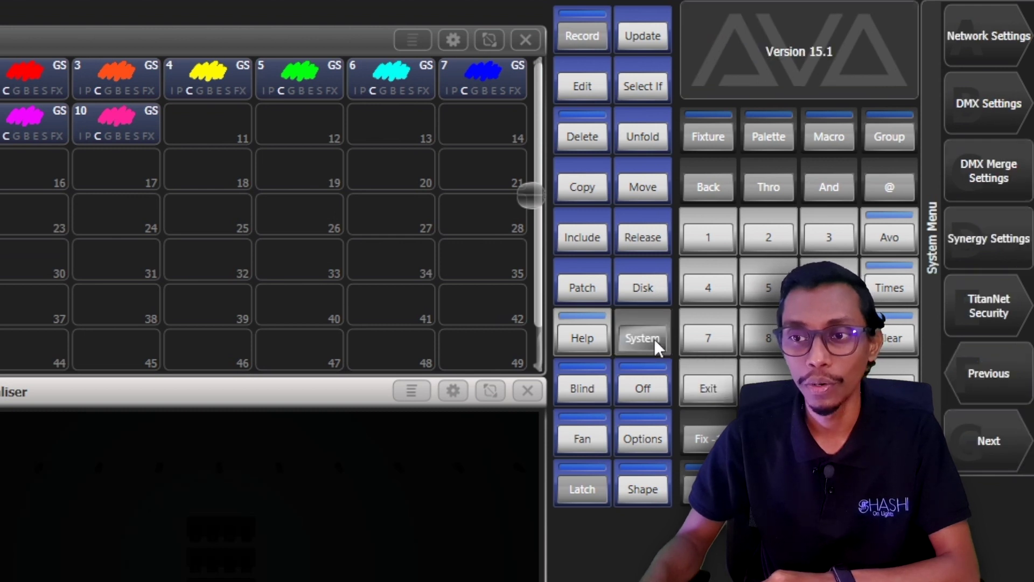
{"action": "left_click", "coordinate": [1014, 42]}
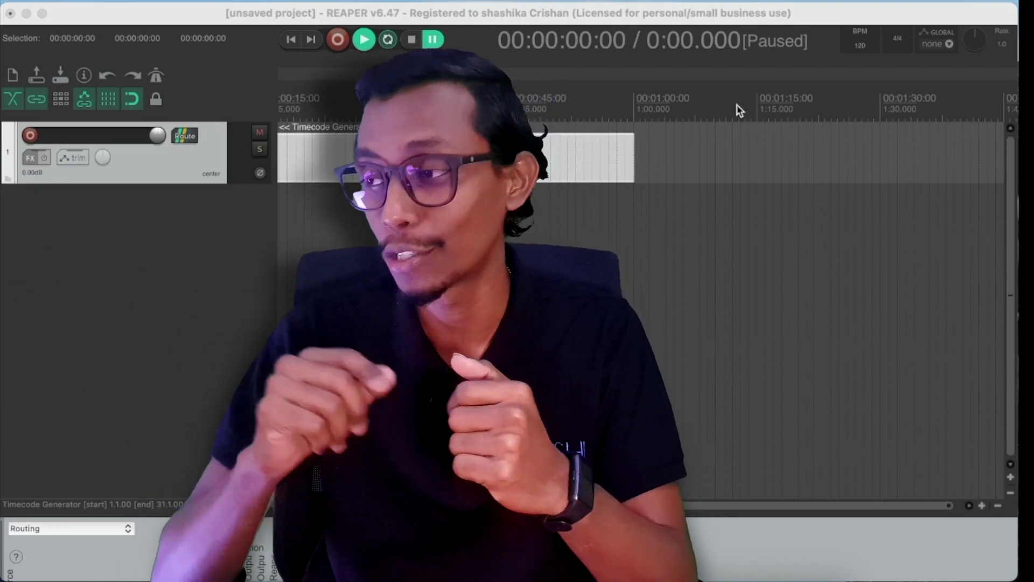
- Confirm USB LAN's IPv4 is set Manually to 192.168.8.204 / 255.255.255.0, then close Network
{"action": "left_click", "coordinate": [590, 2]}
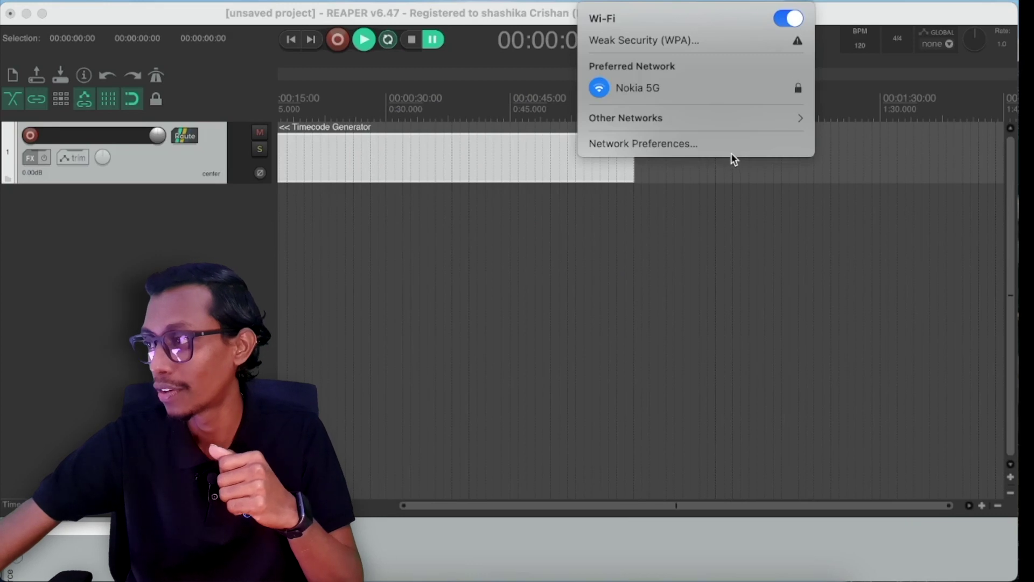
{"action": "left_click", "coordinate": [734, 177]}
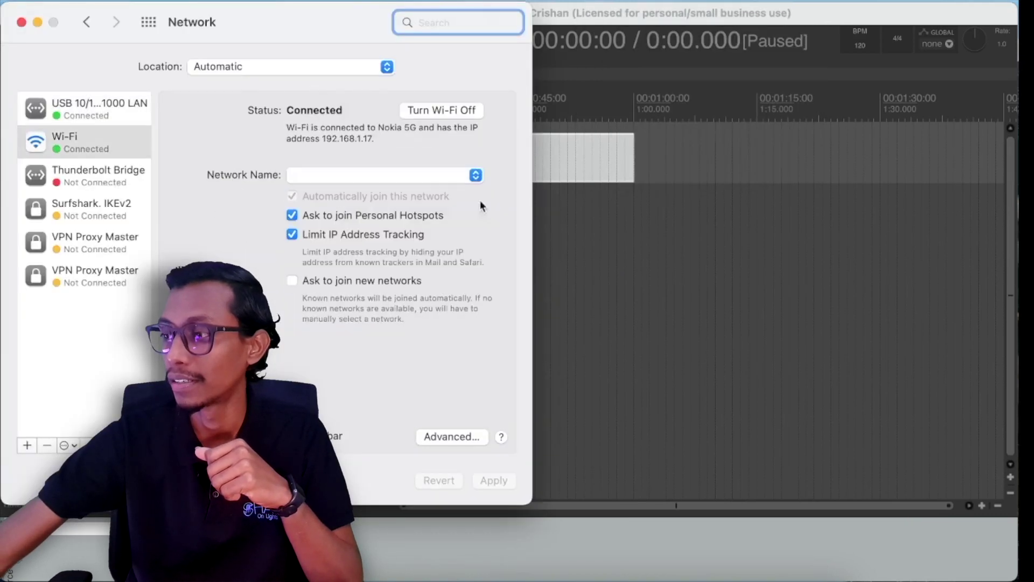
{"action": "left_click_drag", "start_coordinate": [285, 31], "coordinate": [402, 65]}
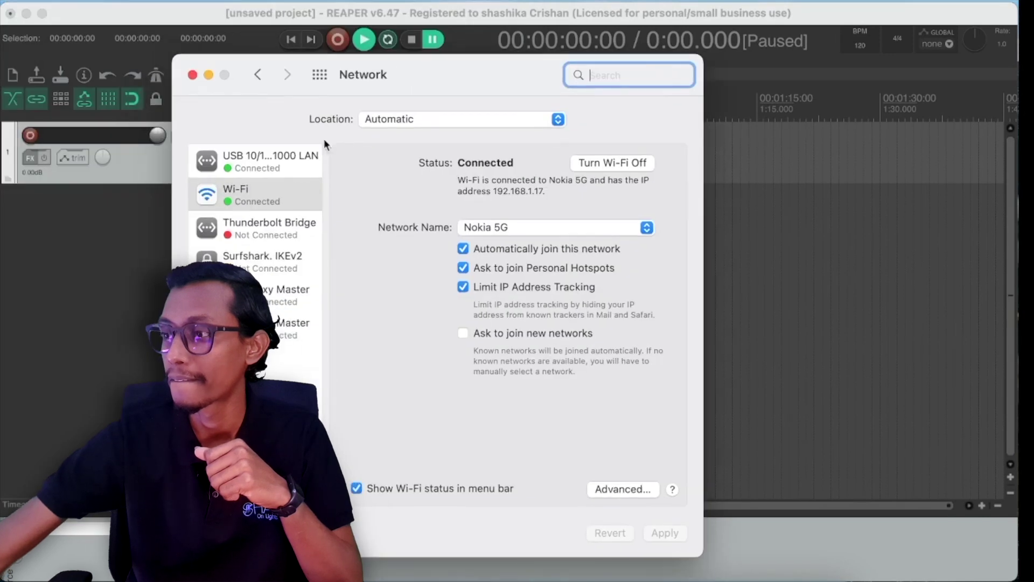
{"action": "left_click", "coordinate": [255, 166]}
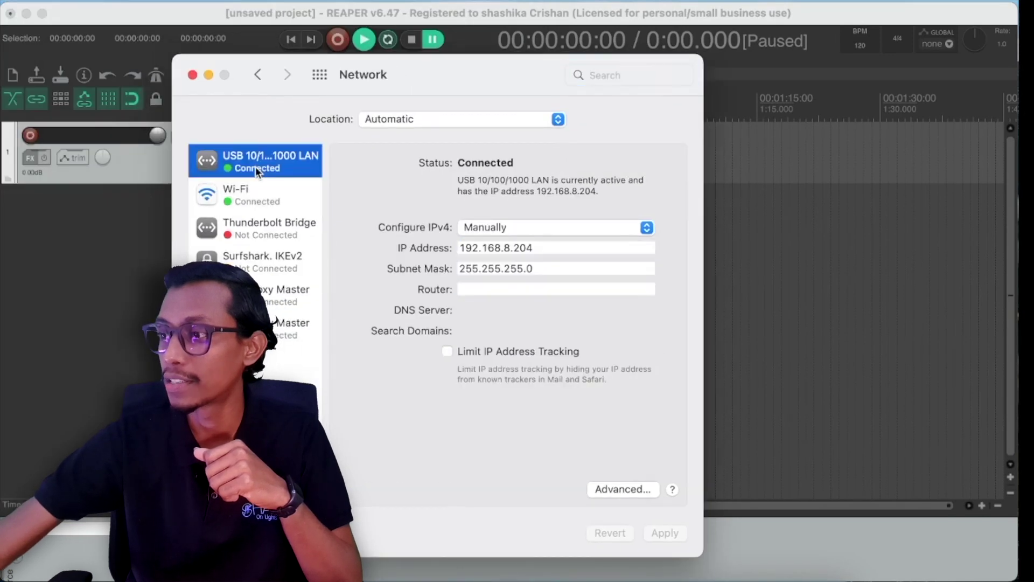
{"action": "left_click", "coordinate": [529, 226]}
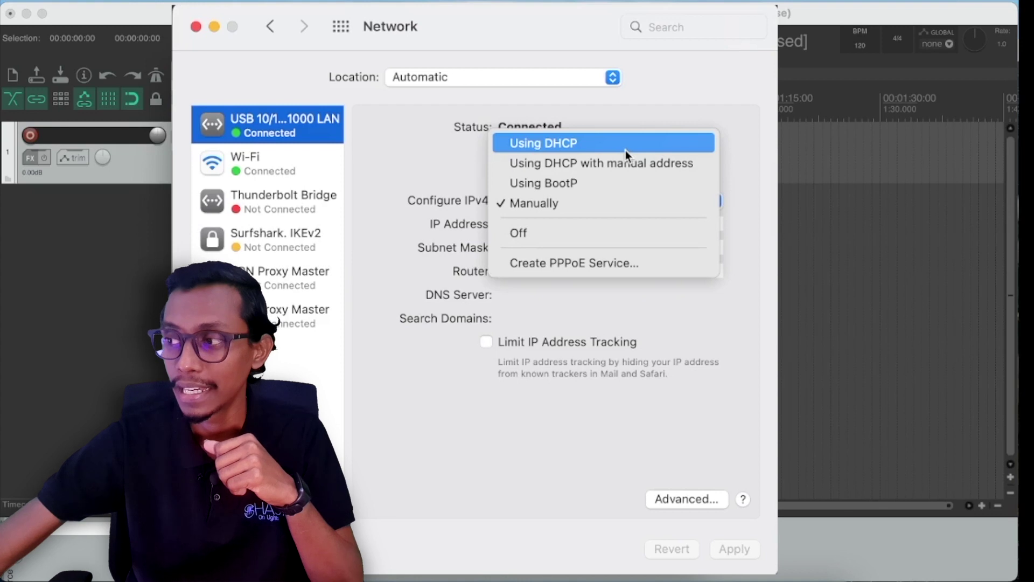
{"action": "left_click", "coordinate": [638, 200]}
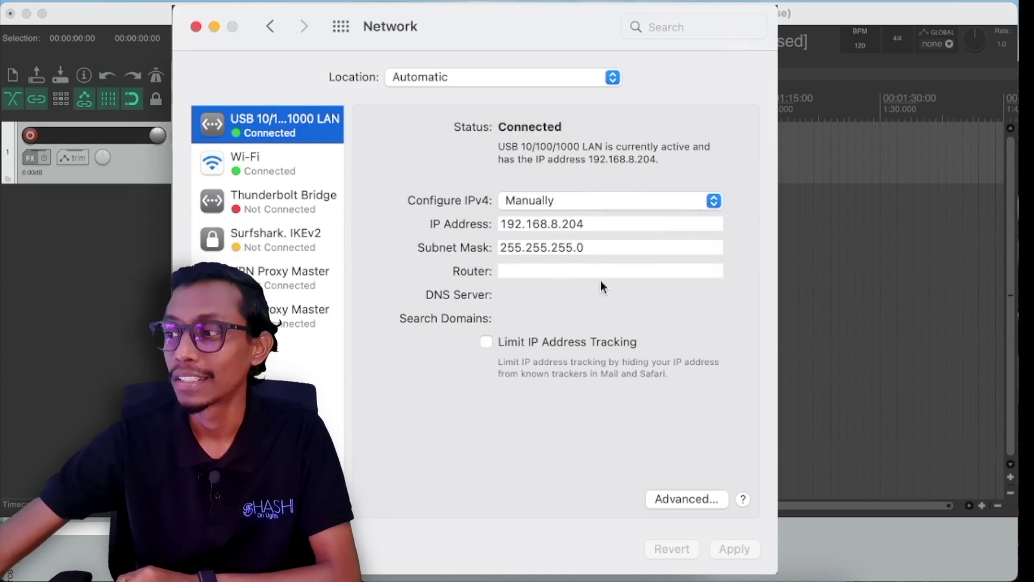
{"action": "left_click", "coordinate": [194, 24]}
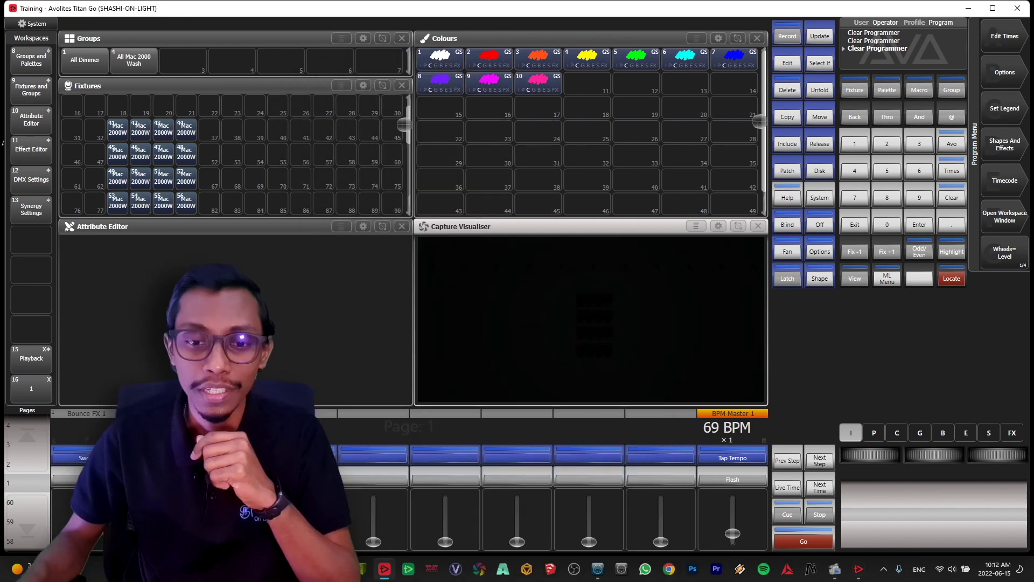
{"action": "key", "text": "super+s"}
- Launch rtpMIDI, add and remove a test session, and view Avolites Shashi with its Reaper participant
{"action": "left_click", "coordinate": [370, 353]}
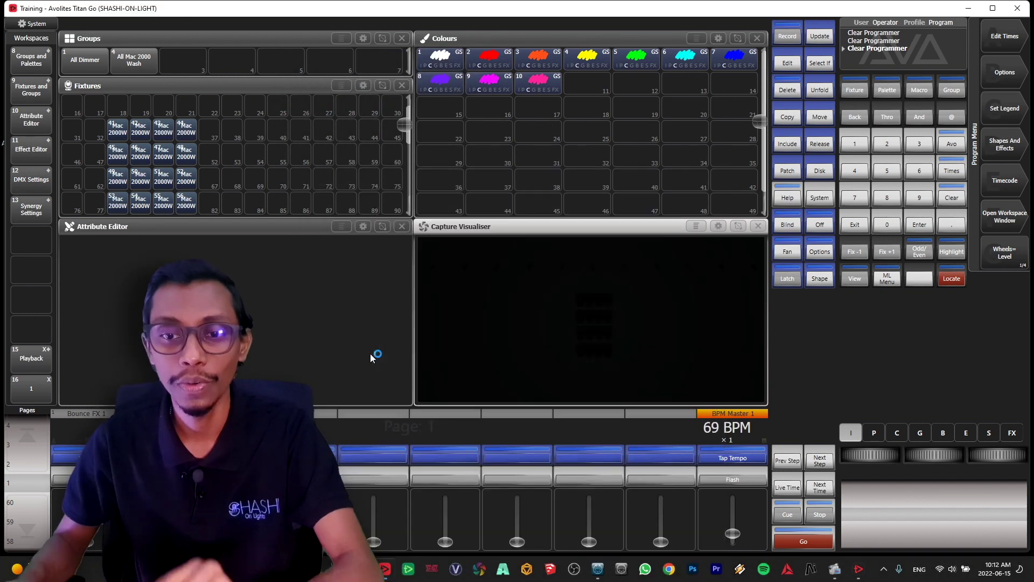
{"action": "left_click_drag", "start_coordinate": [264, 70], "coordinate": [558, 226]}
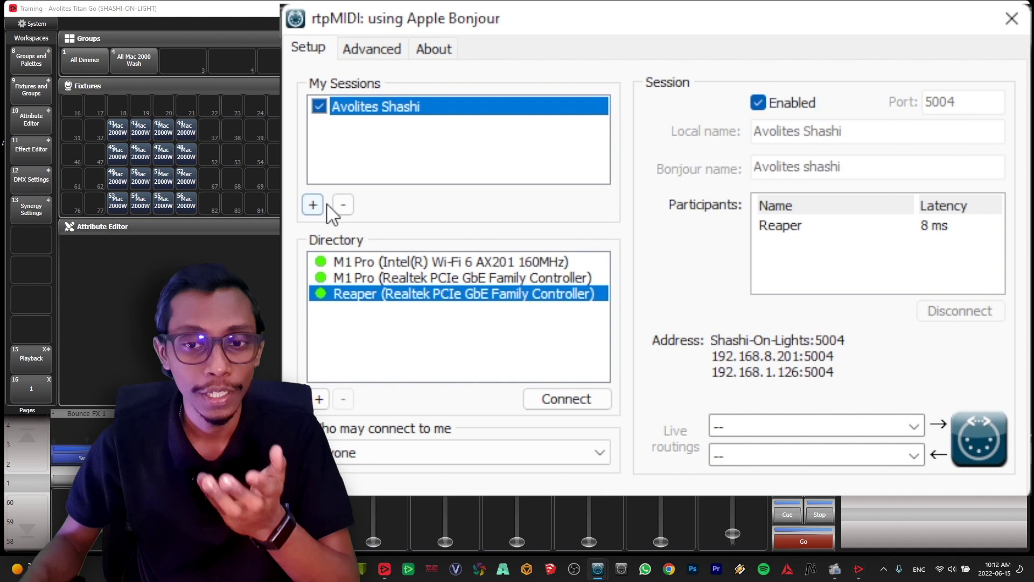
{"action": "left_click", "coordinate": [313, 204]}
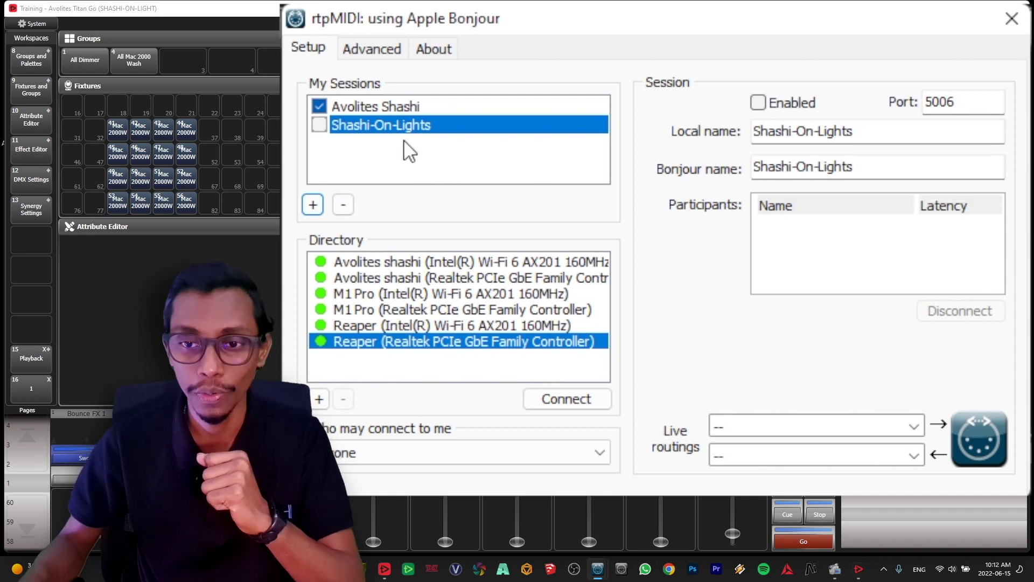
{"action": "left_click", "coordinate": [345, 205]}
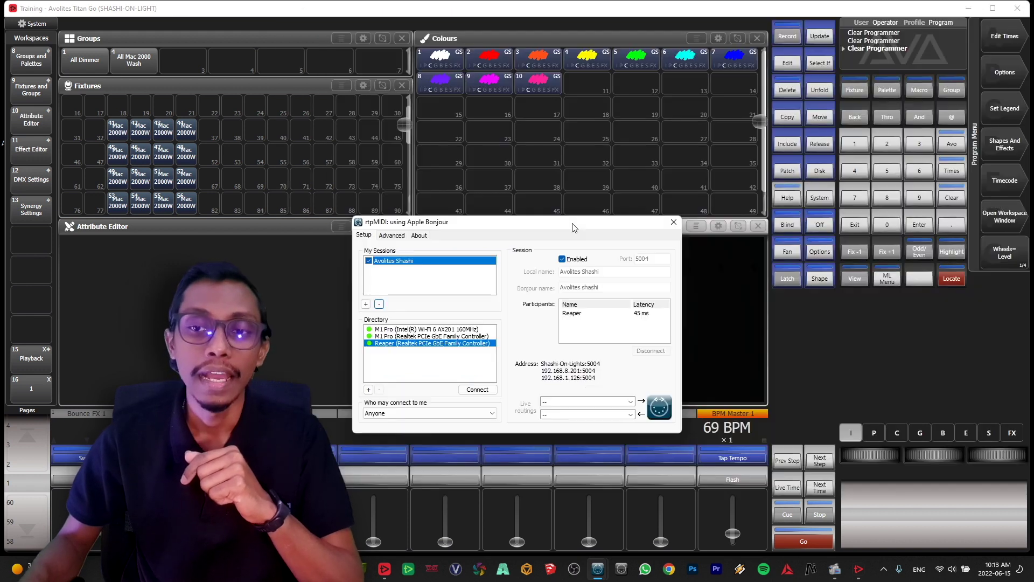
{"action": "left_click_drag", "start_coordinate": [565, 224], "coordinate": [458, 223]}
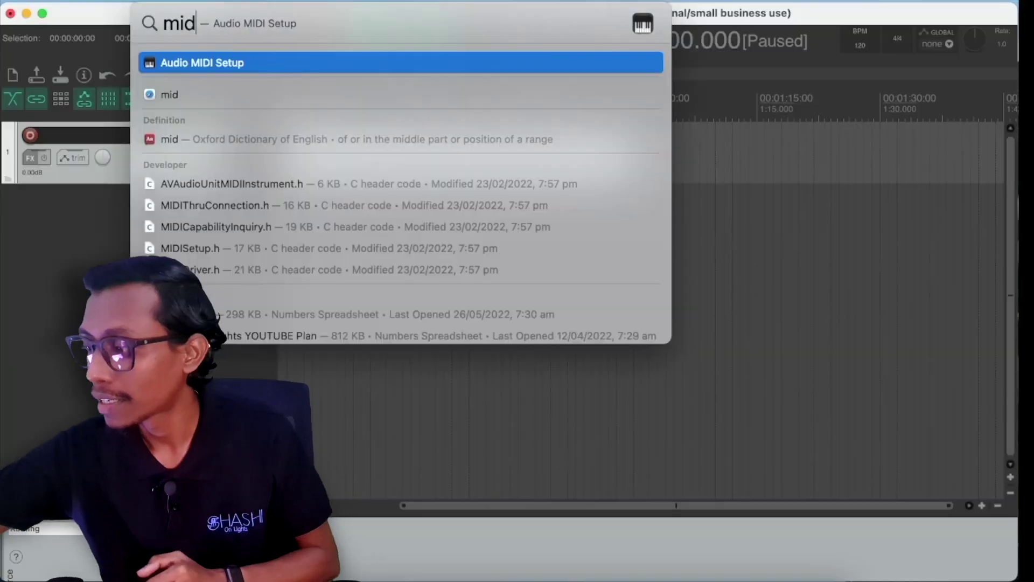
- Launch Audio MIDI Setup and bring up the MIDI Network Setup window
{"action": "type", "text": "idi"}
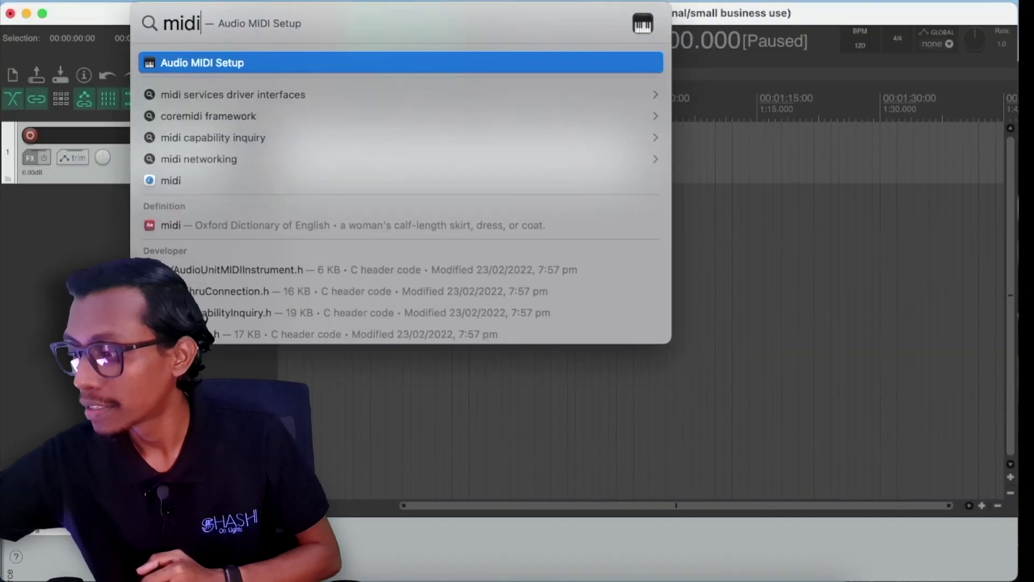
{"action": "key", "text": "Return"}
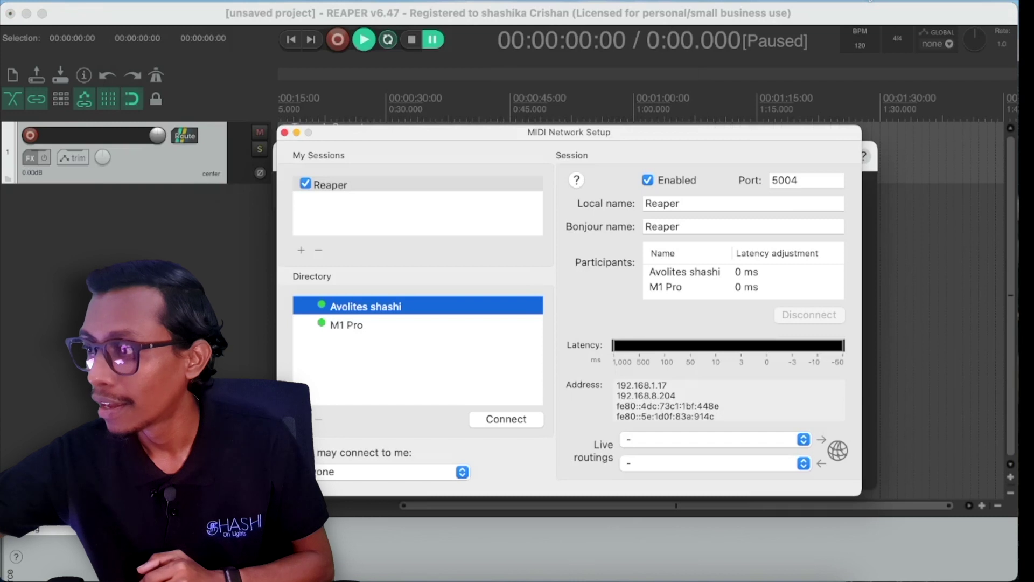
{"action": "left_click_drag", "start_coordinate": [621, 133], "coordinate": [578, 118]}
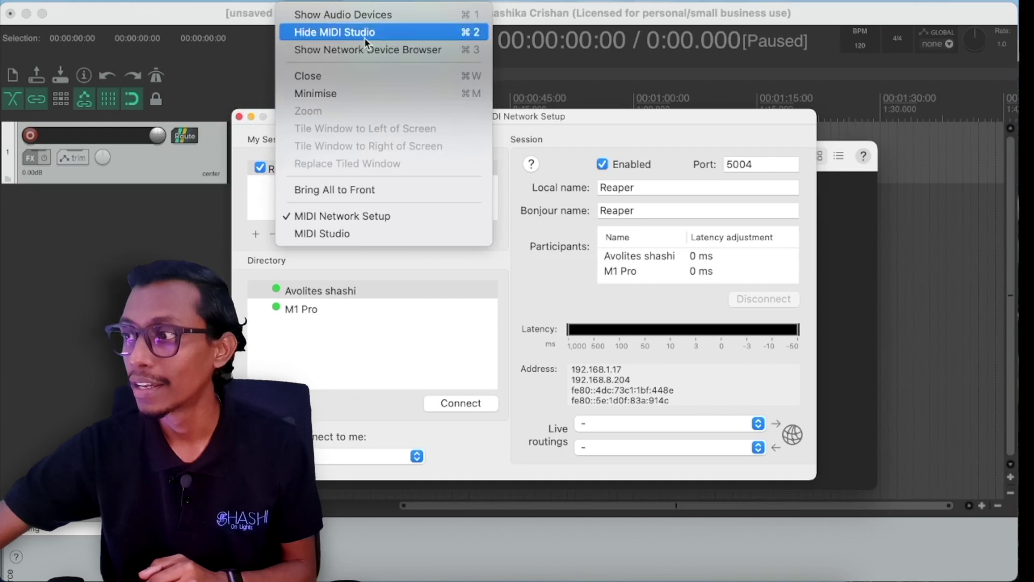
{"action": "left_click", "coordinate": [366, 32]}
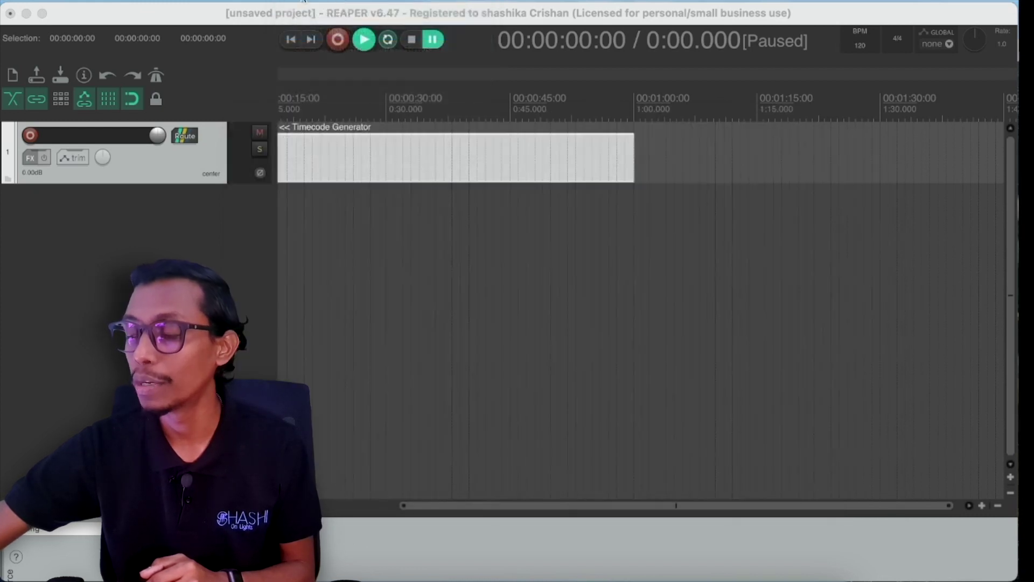
{"action": "left_click", "coordinate": [272, 1]}
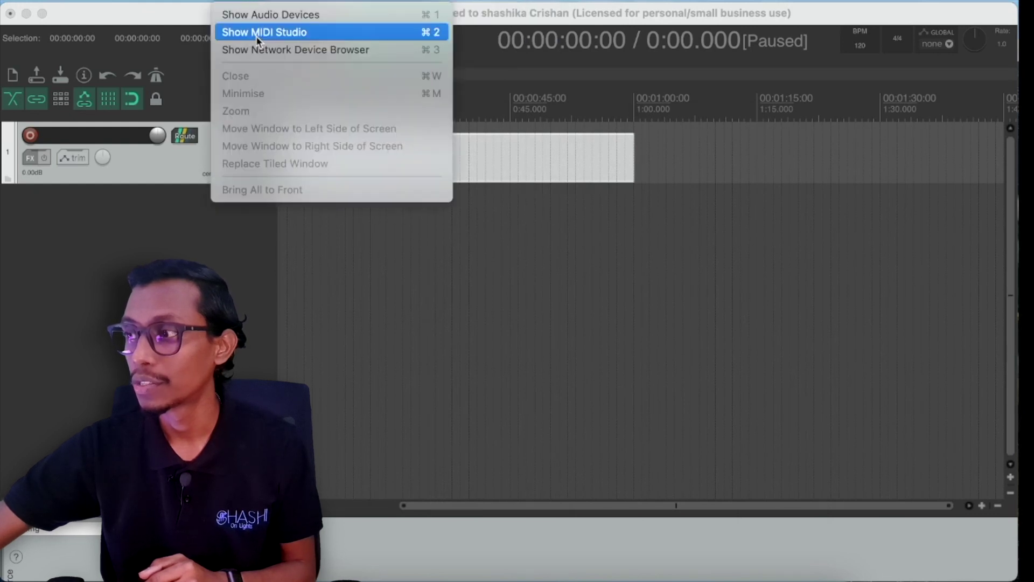
{"action": "left_click", "coordinate": [262, 32]}
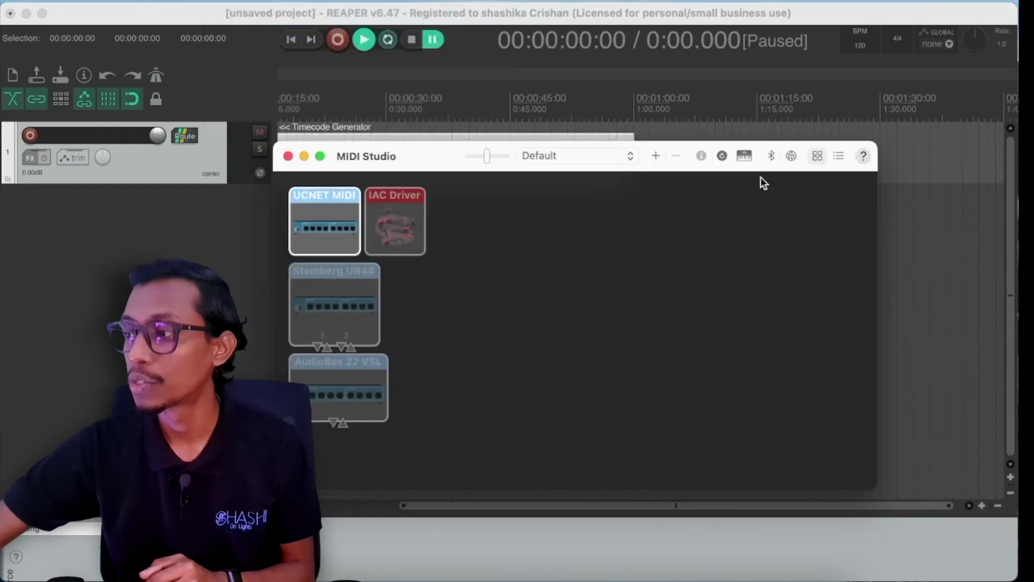
{"action": "left_click", "coordinate": [790, 156]}
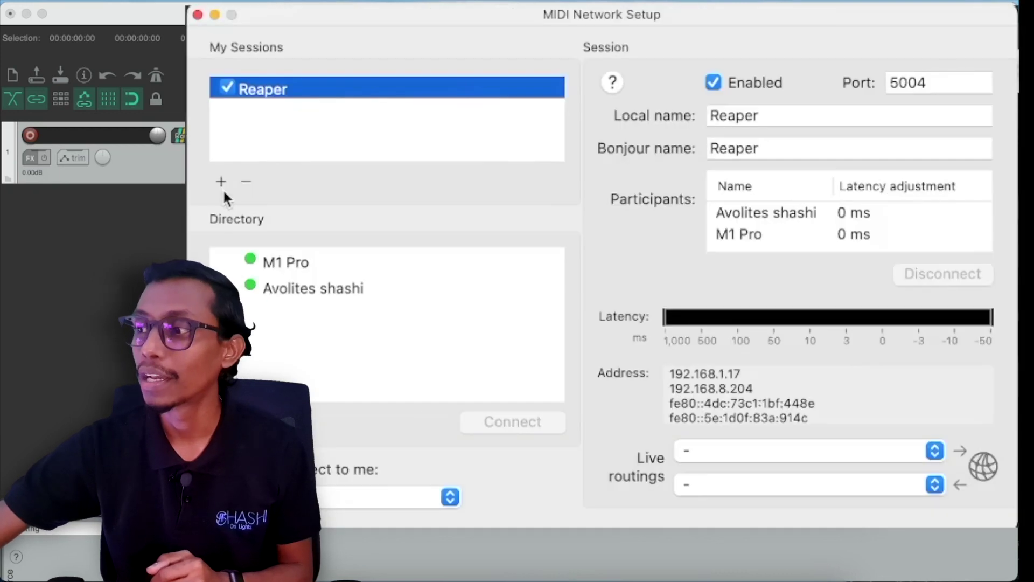
- Delete the empty Session 2, connect the Reaper session to the Avolites computer, and close
{"action": "left_click", "coordinate": [256, 233]}
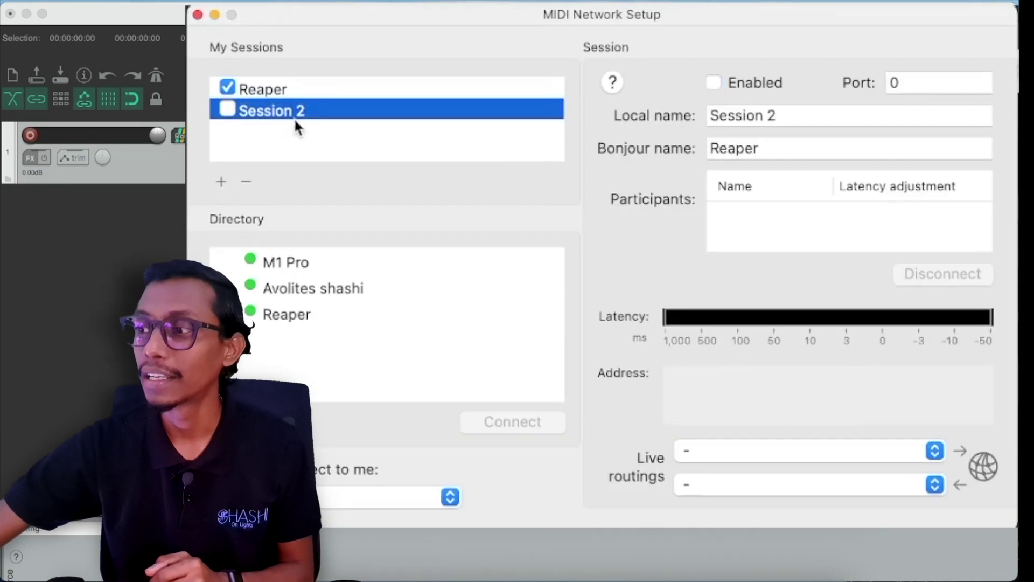
{"action": "left_click", "coordinate": [241, 181]}
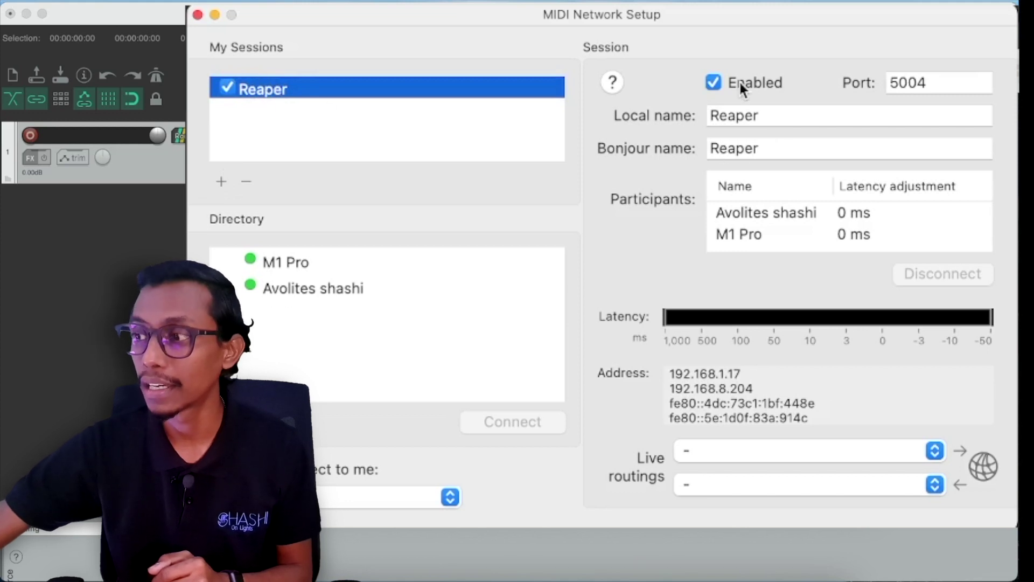
{"action": "left_click", "coordinate": [462, 284]}
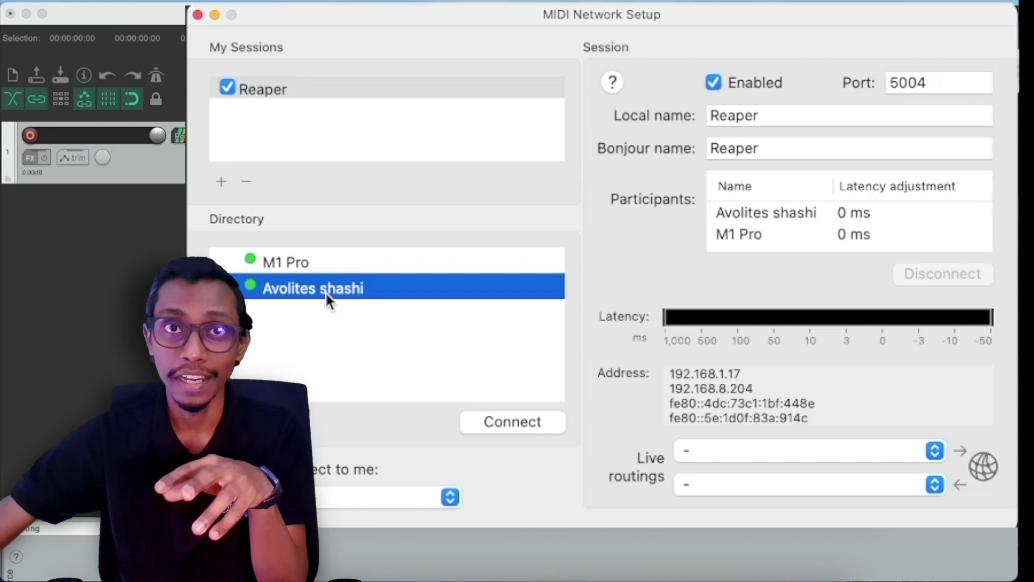
{"action": "left_click", "coordinate": [514, 421]}
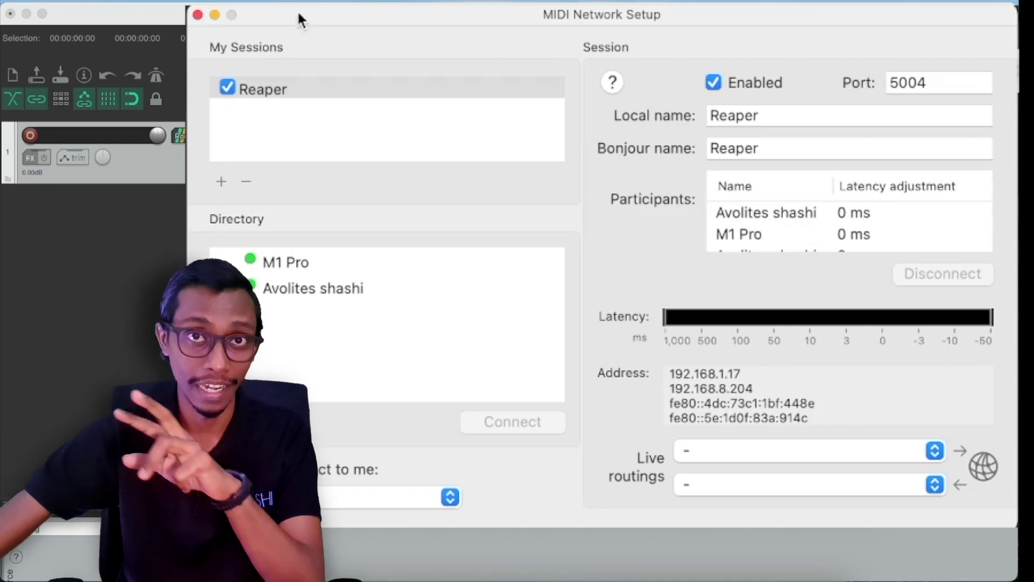
{"action": "left_click", "coordinate": [197, 14]}
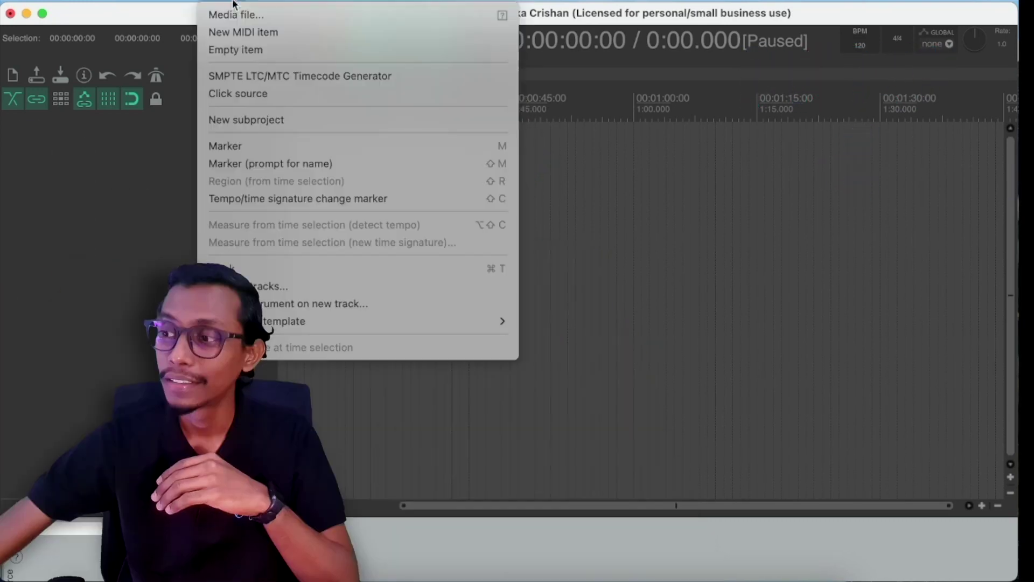
- Insert a SMPTE LTC/MTC Timecode Generator item on track 1 and stretch it to 00:01:15
{"action": "key", "text": "Escape"}
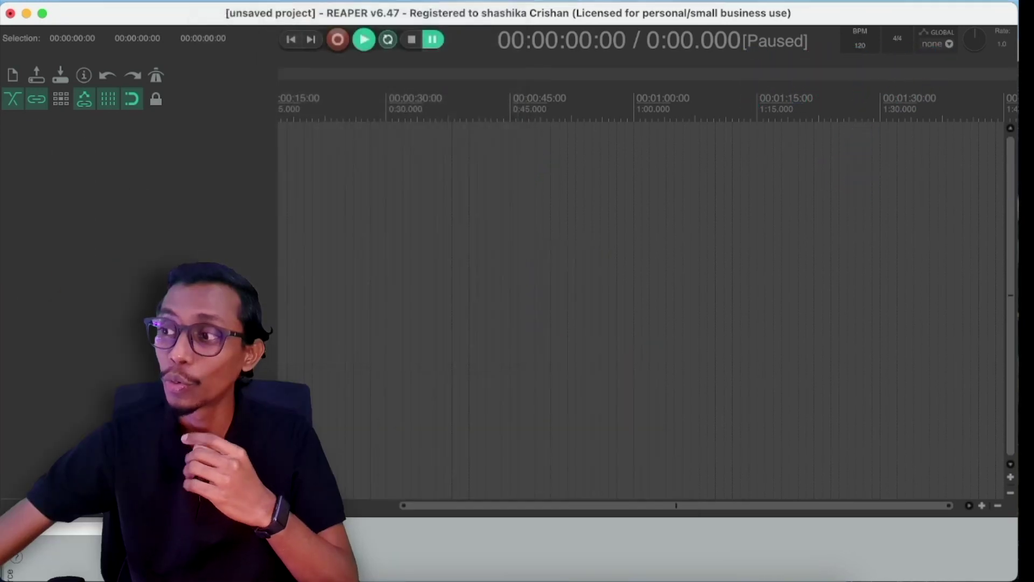
{"action": "left_click", "coordinate": [229, 1]}
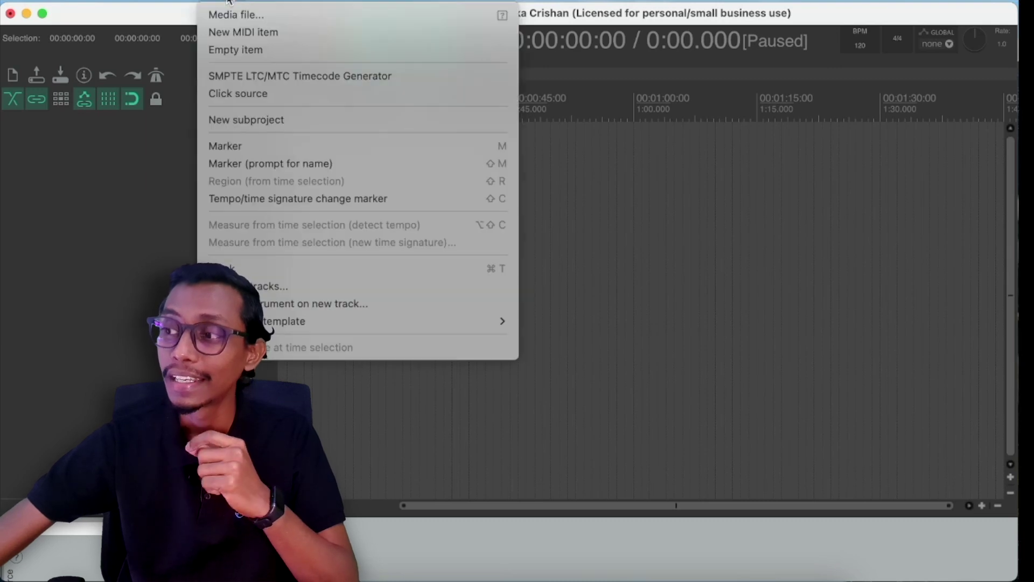
{"action": "left_click", "coordinate": [295, 75]}
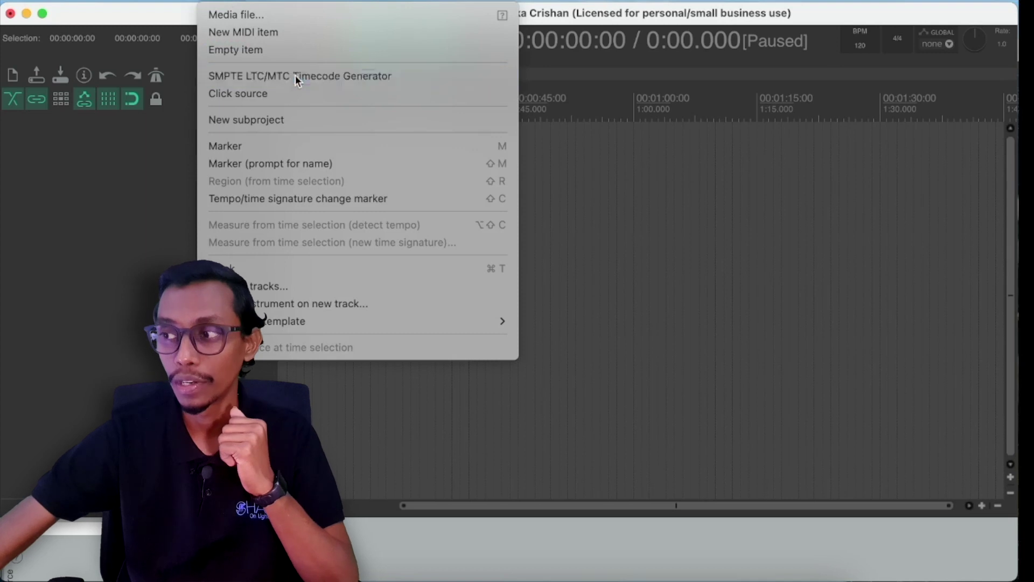
{"action": "left_click_drag", "start_coordinate": [358, 148], "coordinate": [898, 168]}
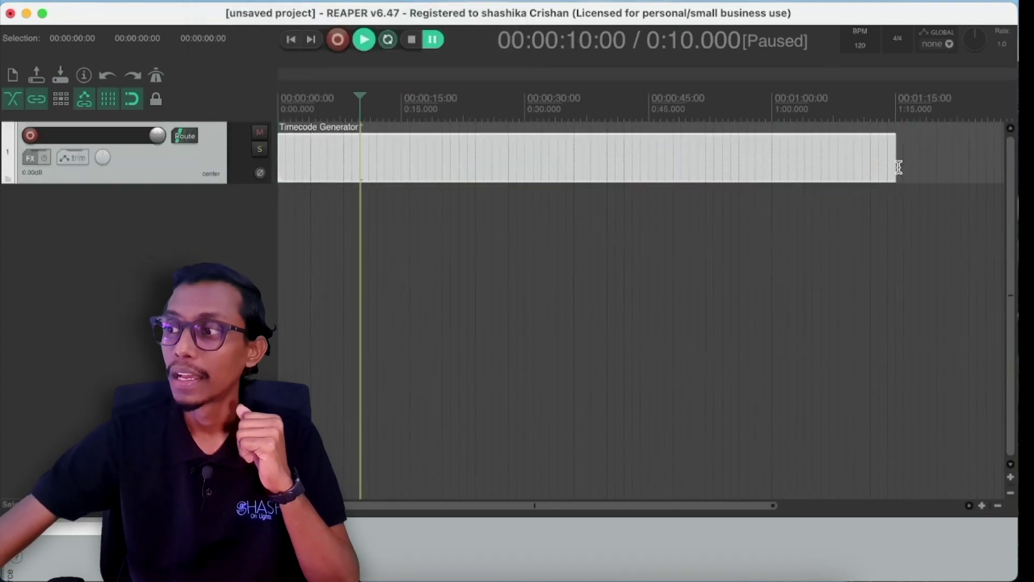
{"action": "right_click", "coordinate": [346, 161]}
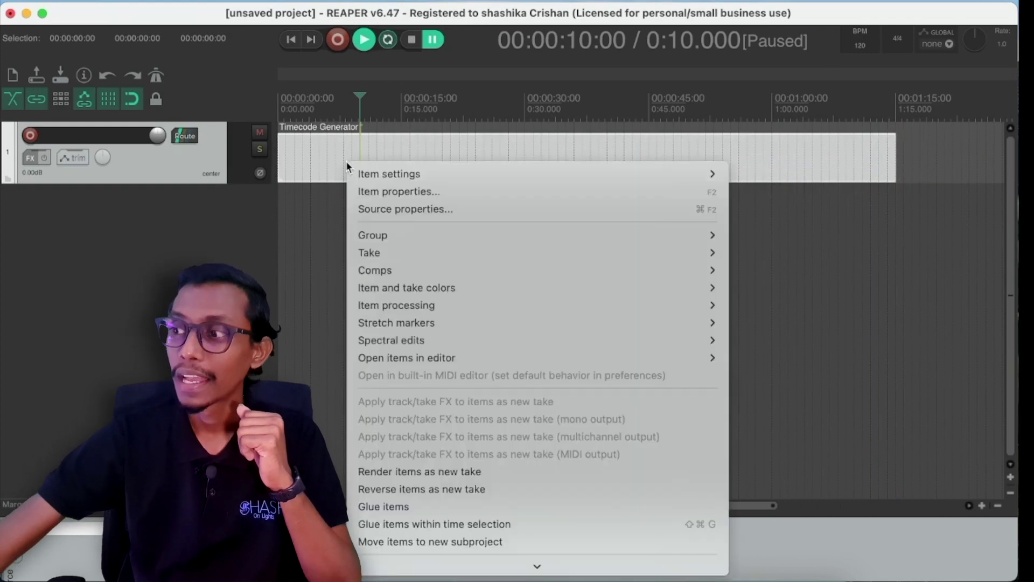
- Set the generator's source properties to Send MIDI (MTC) at 30.00 fps, then apply and confirm
{"action": "left_click", "coordinate": [371, 210]}
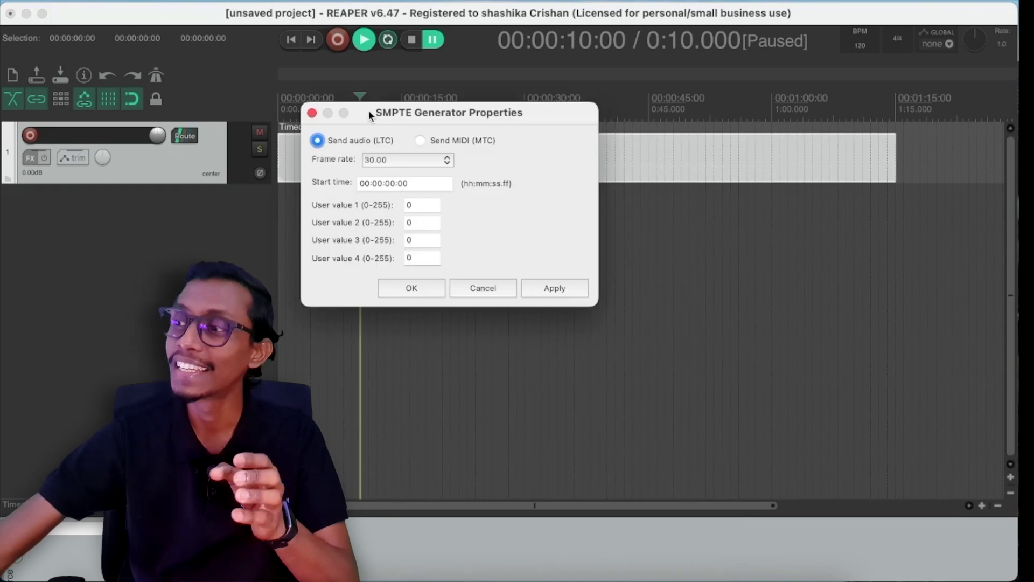
{"action": "left_click_drag", "start_coordinate": [370, 115], "coordinate": [370, 198]}
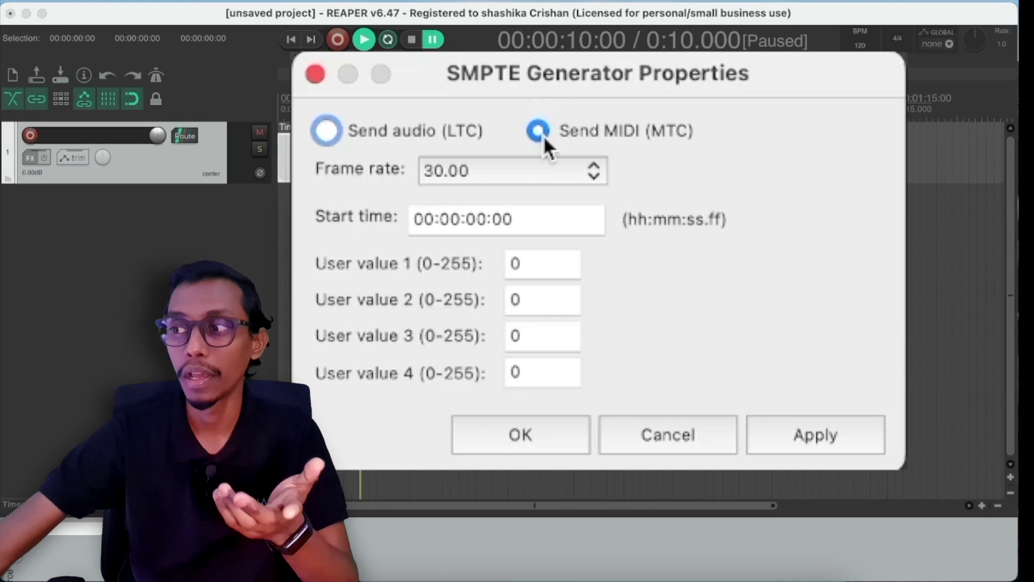
{"action": "left_click", "coordinate": [534, 181]}
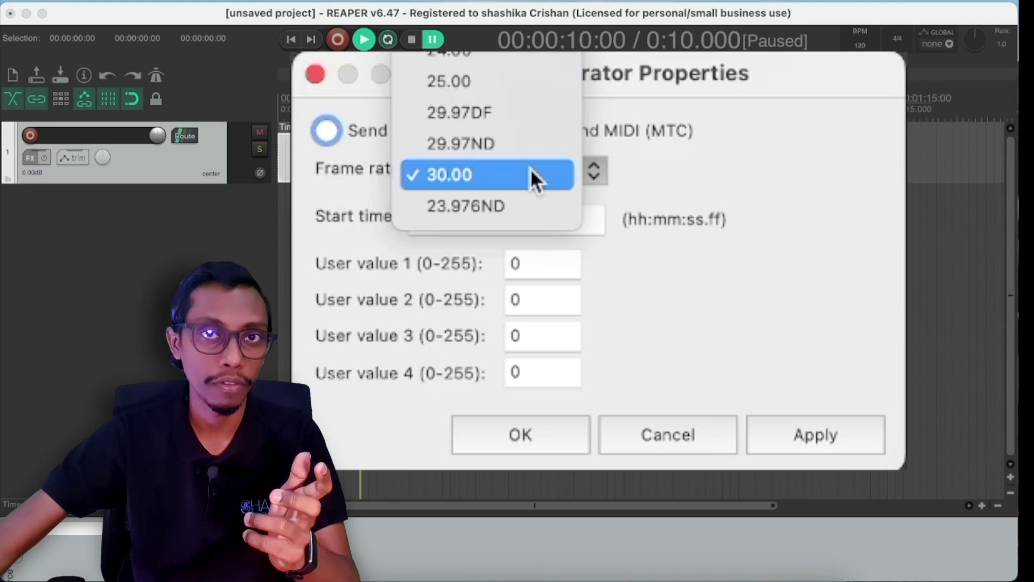
{"action": "left_click", "coordinate": [531, 171]}
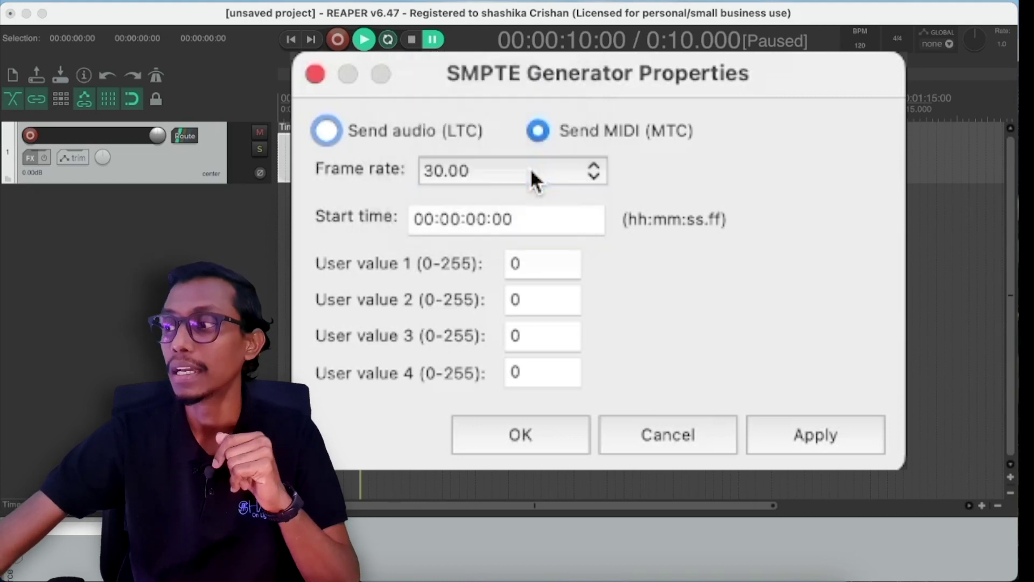
{"action": "left_click", "coordinate": [853, 434]}
{"action": "left_click", "coordinate": [503, 445]}
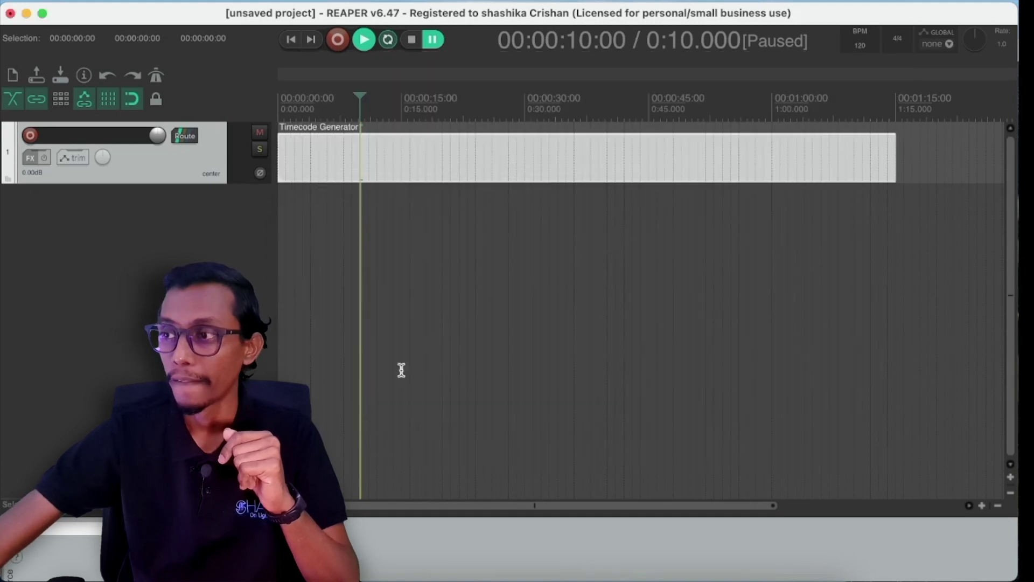
{"action": "left_click", "coordinate": [83, 1]}
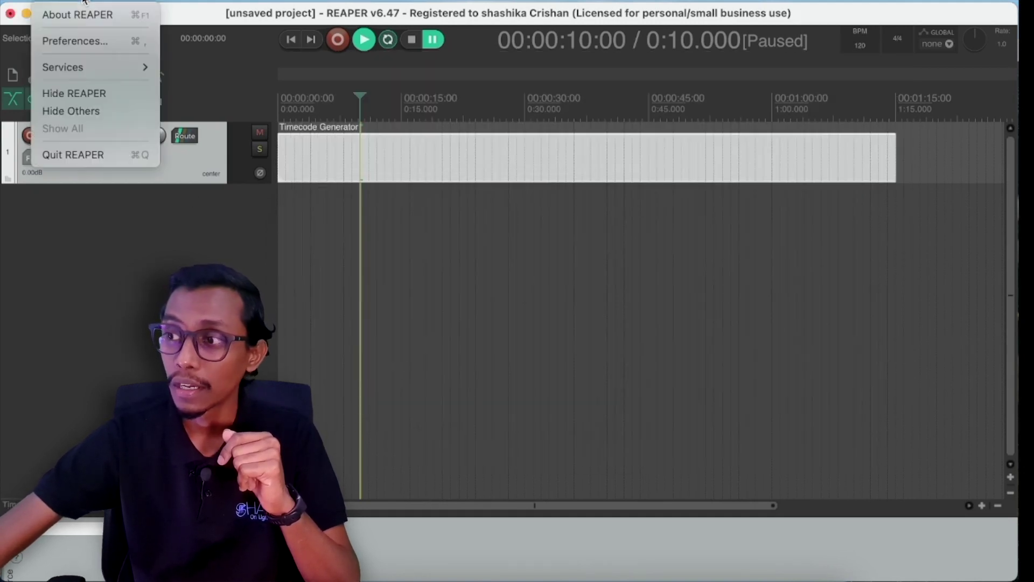
{"action": "left_click", "coordinate": [82, 42]}
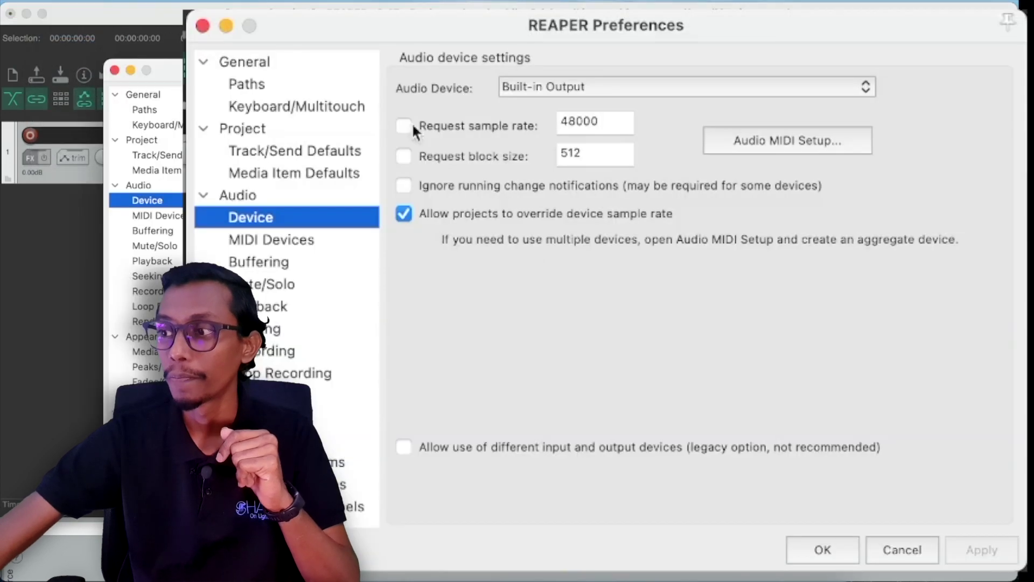
{"action": "left_click", "coordinate": [171, 215]}
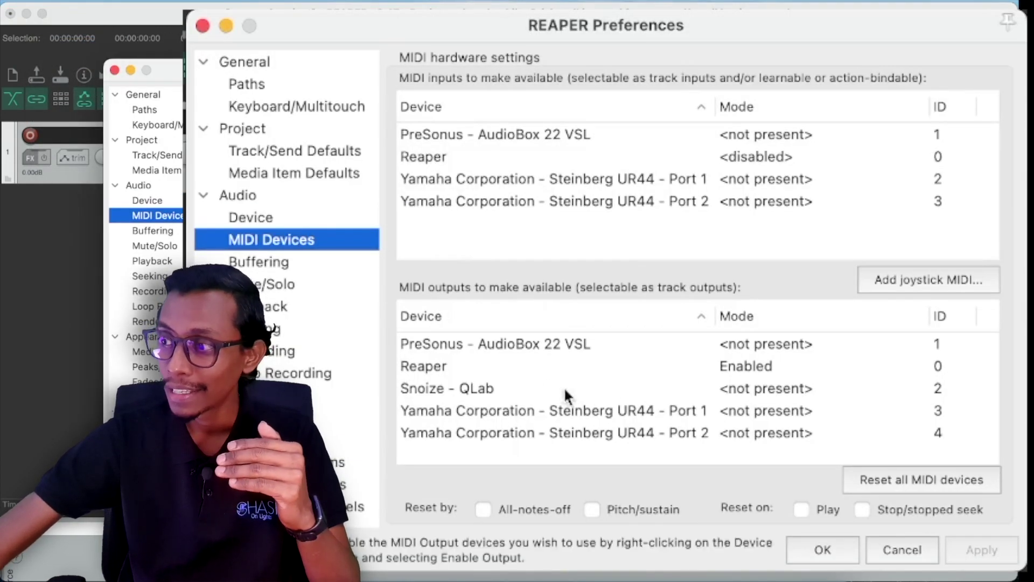
{"action": "left_click", "coordinate": [532, 368]}
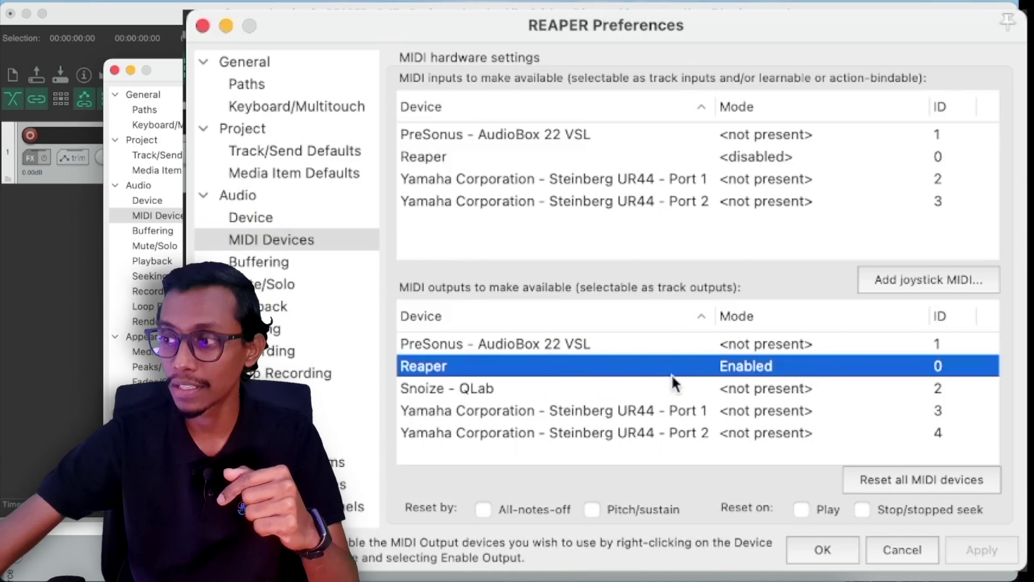
{"action": "double_click", "coordinate": [741, 367]}
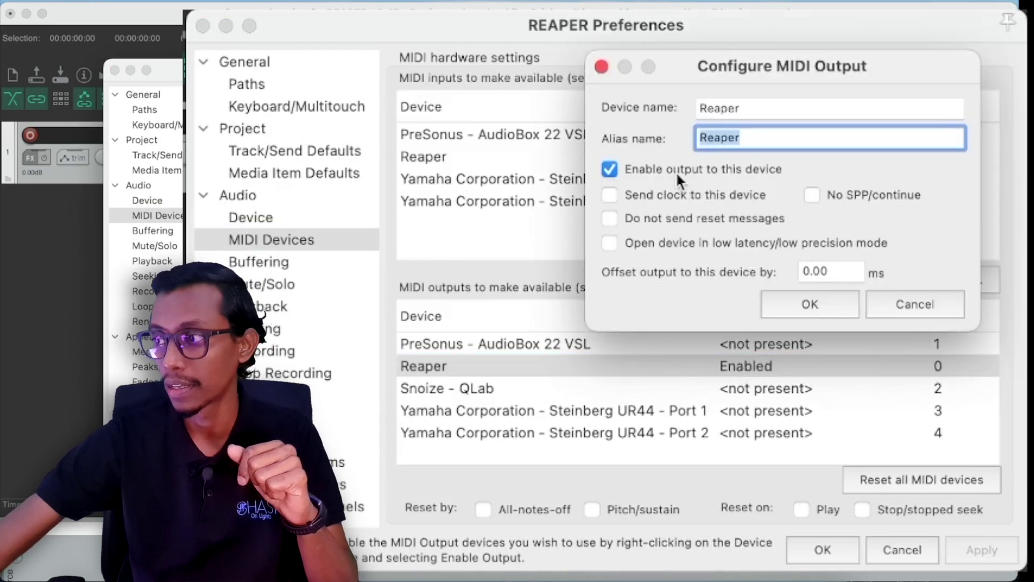
{"action": "left_click", "coordinate": [812, 304]}
{"action": "left_click", "coordinate": [822, 550]}
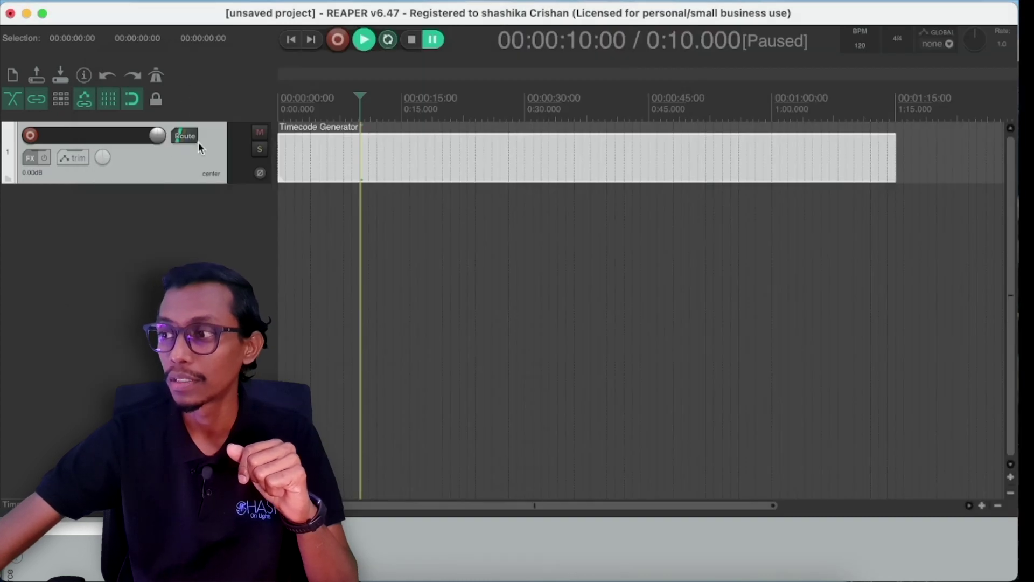
- In track 1's routing, set MIDI Hardware Output to the Reaper network port
{"action": "left_click", "coordinate": [193, 137]}
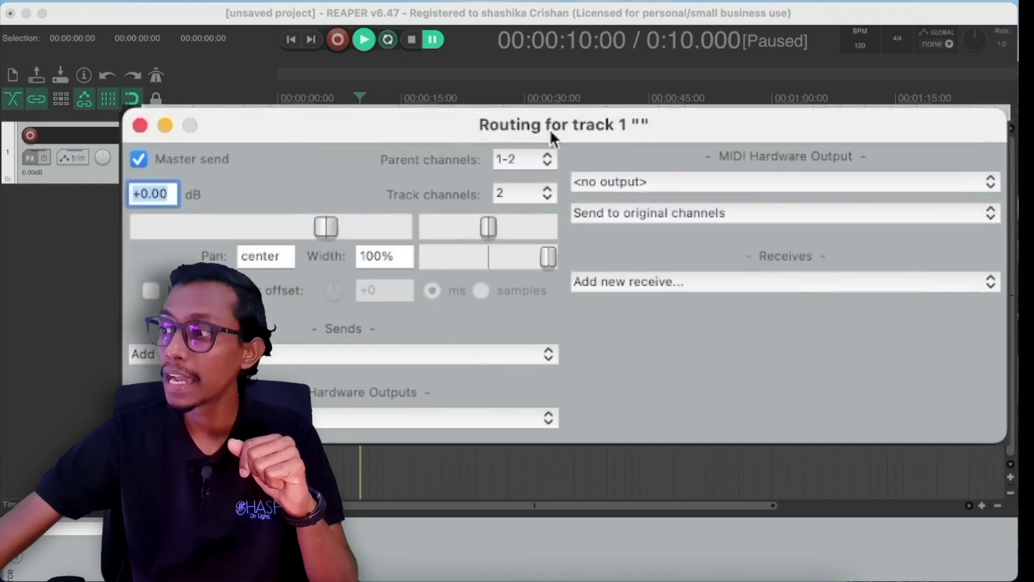
{"action": "left_click", "coordinate": [780, 181]}
{"action": "left_click", "coordinate": [780, 181]}
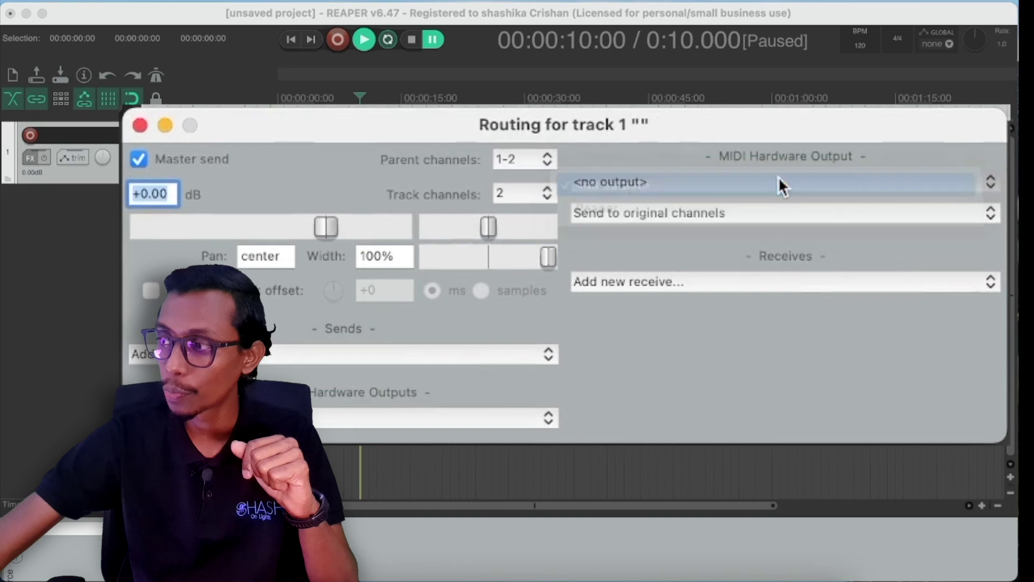
{"action": "left_click", "coordinate": [778, 180]}
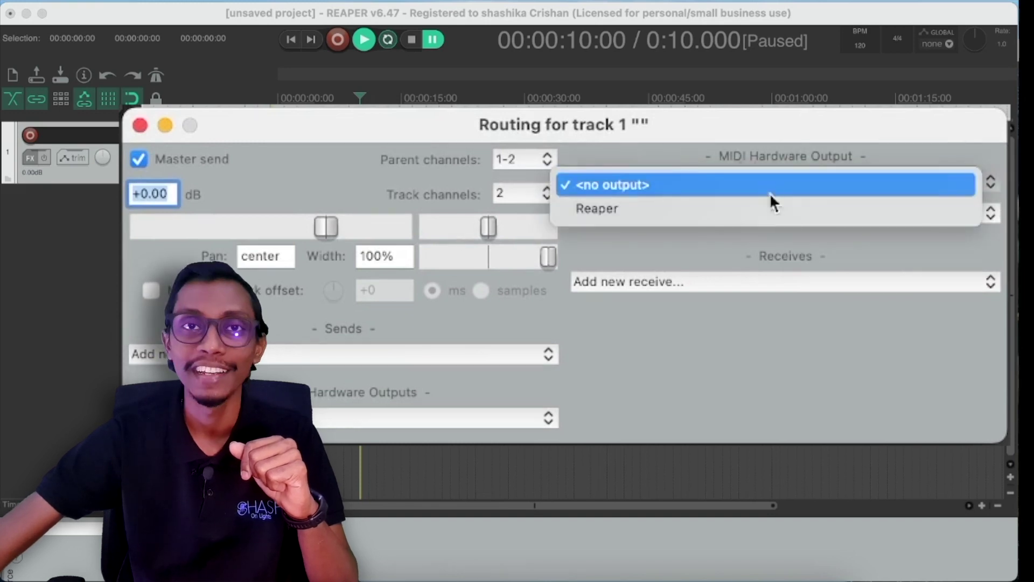
{"action": "left_click", "coordinate": [758, 208]}
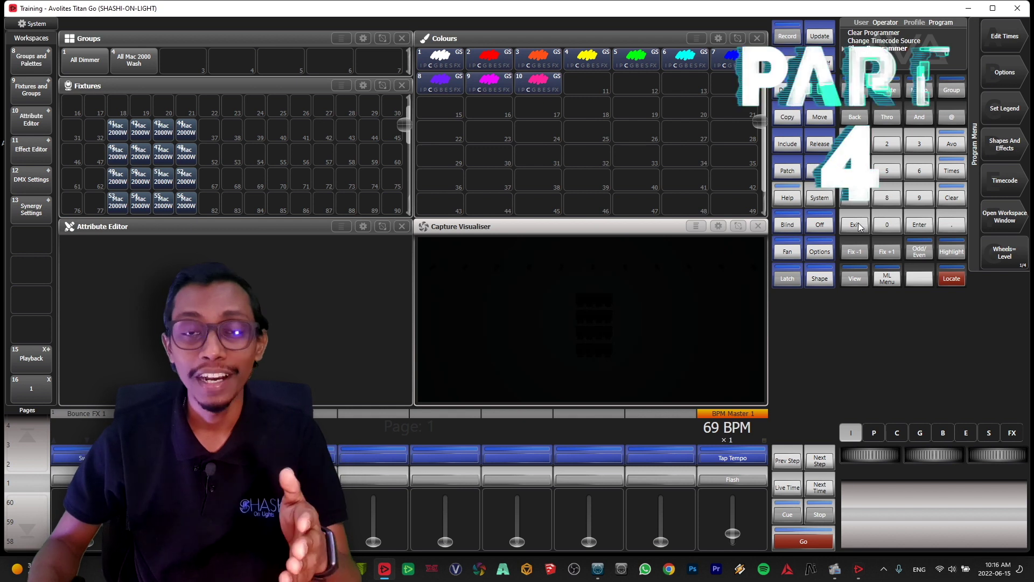
- Open the Timecode 1 window and switch its source from Internal Timecode to MIDI Timecode
{"action": "left_click", "coordinate": [855, 278]}
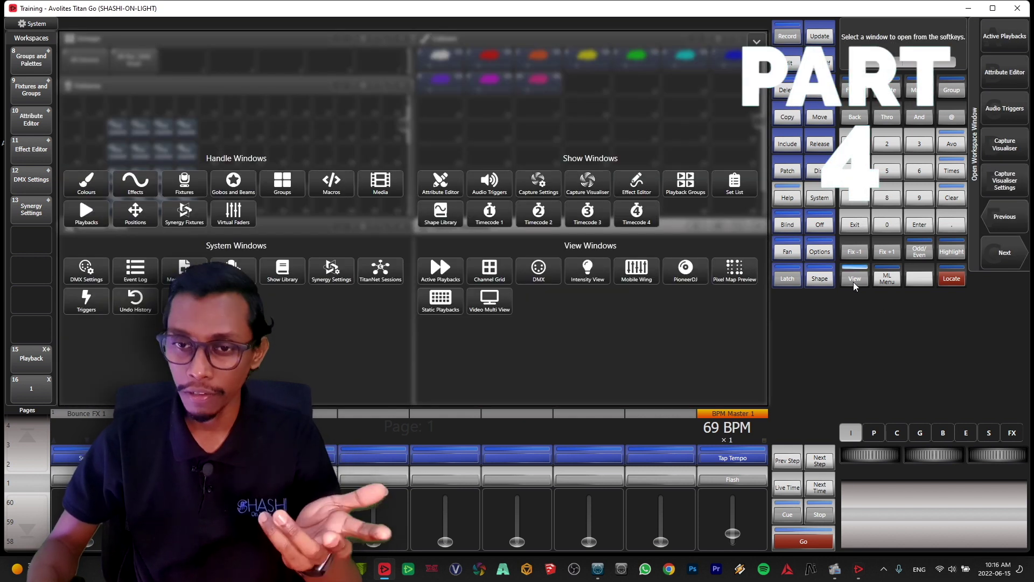
{"action": "left_click", "coordinate": [492, 215]}
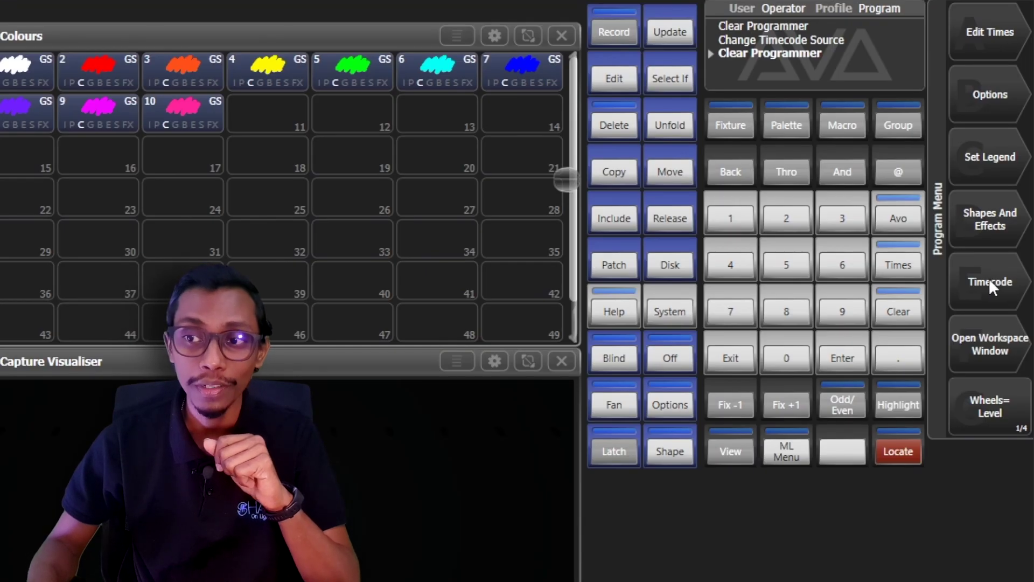
{"action": "left_click", "coordinate": [989, 282]}
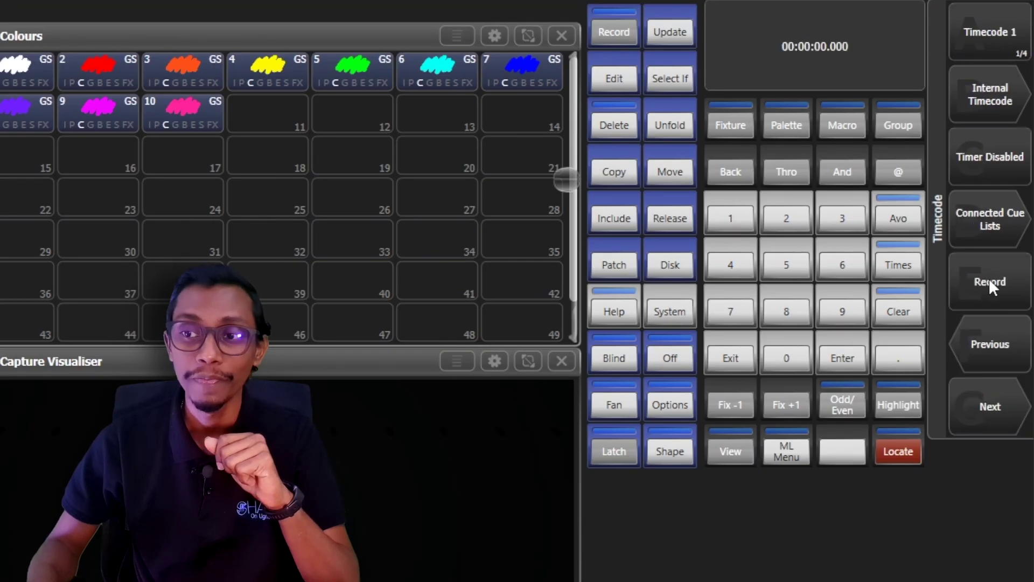
{"action": "left_click", "coordinate": [993, 29]}
{"action": "left_click", "coordinate": [993, 29]}
{"action": "left_click", "coordinate": [993, 29]}
{"action": "left_click", "coordinate": [993, 29]}
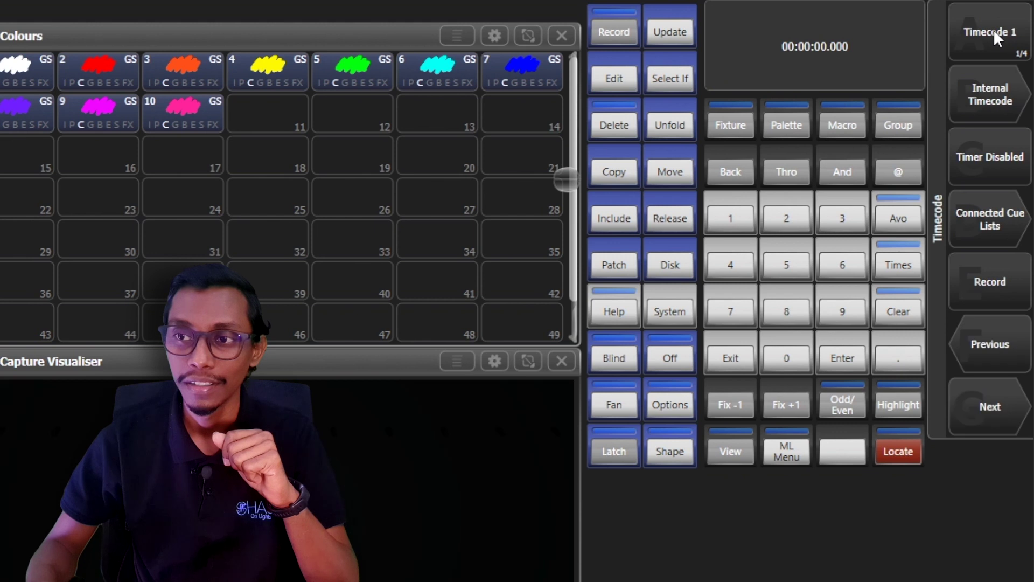
{"action": "left_click", "coordinate": [997, 110]}
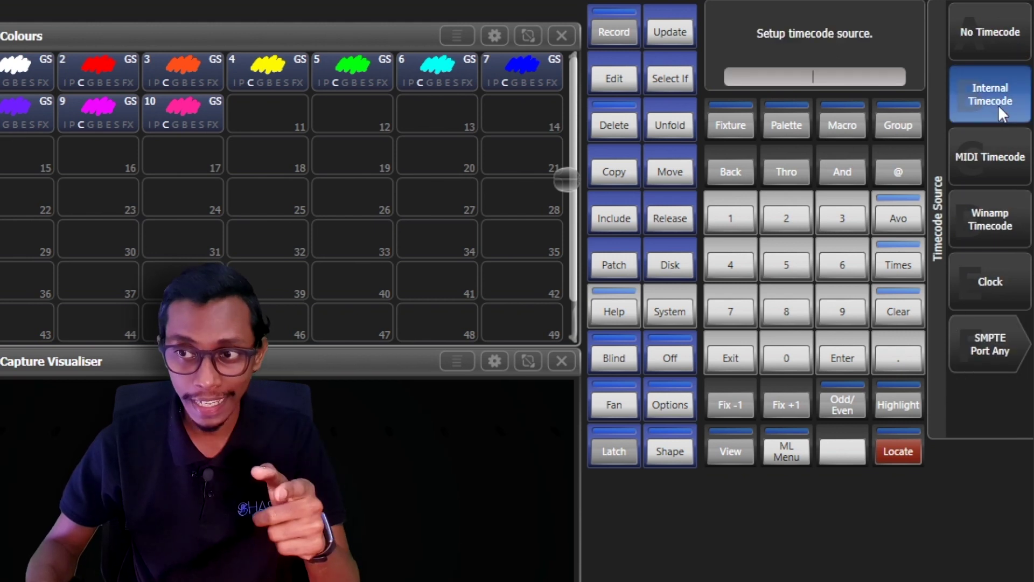
{"action": "left_click", "coordinate": [1015, 171]}
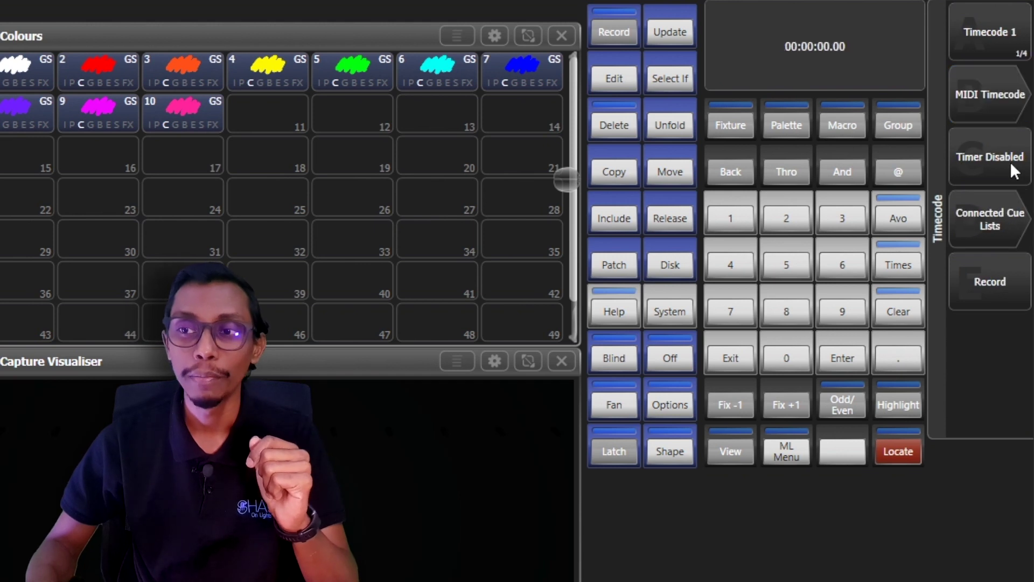
{"action": "left_click", "coordinate": [731, 363]}
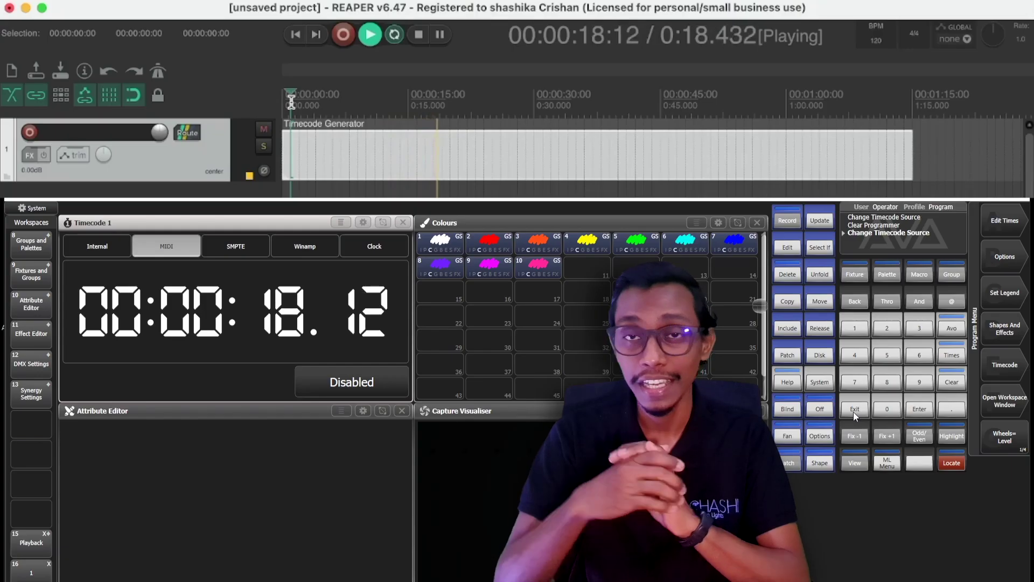